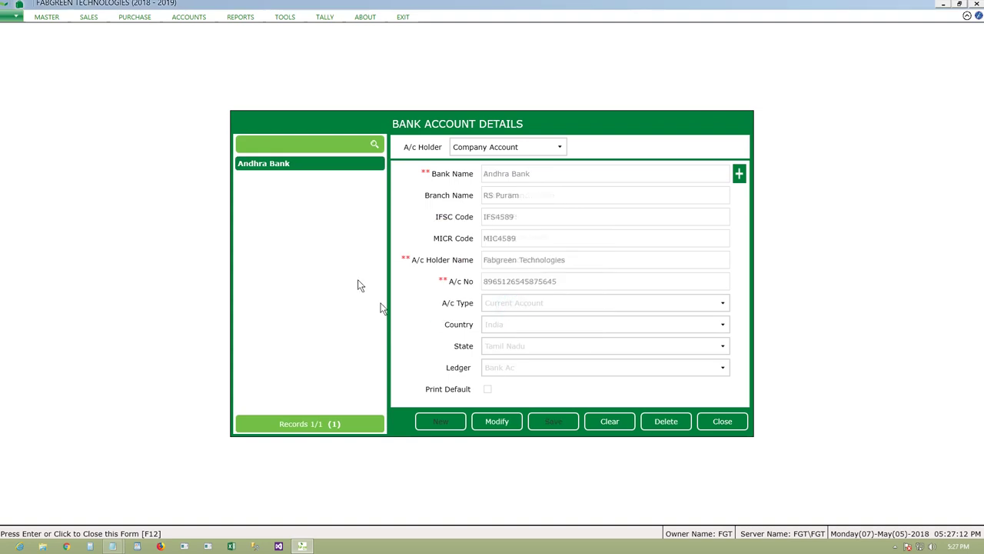
# - Clear the loaded Andhra Bank record and begin a new entry with holder type Customers Account
pyautogui.click(504, 416)
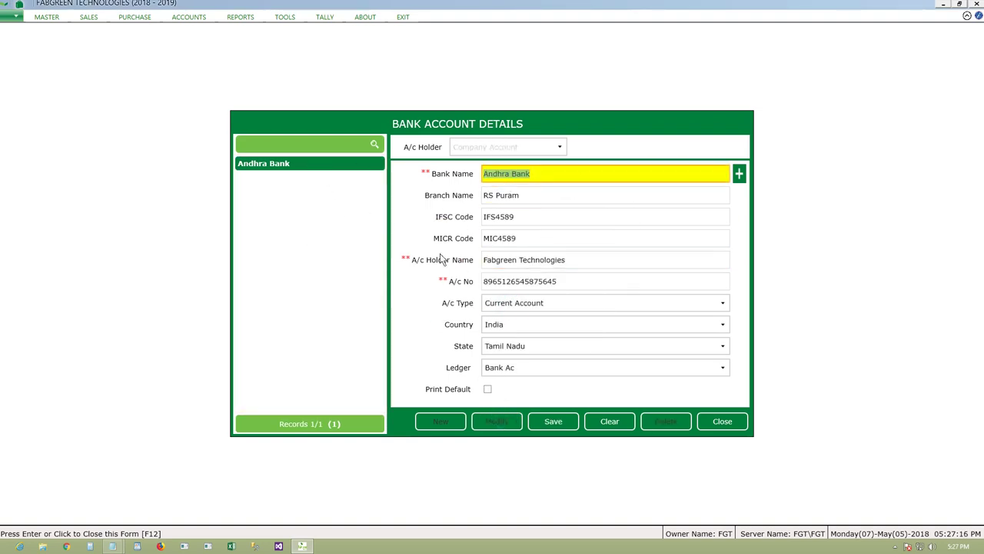
pyautogui.click(606, 425)
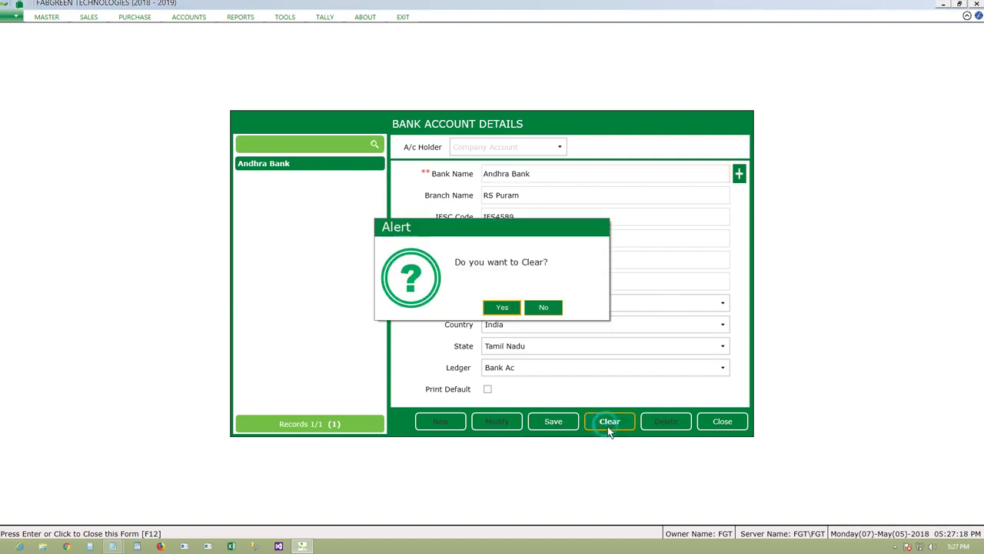
pyautogui.click(504, 307)
pyautogui.click(446, 421)
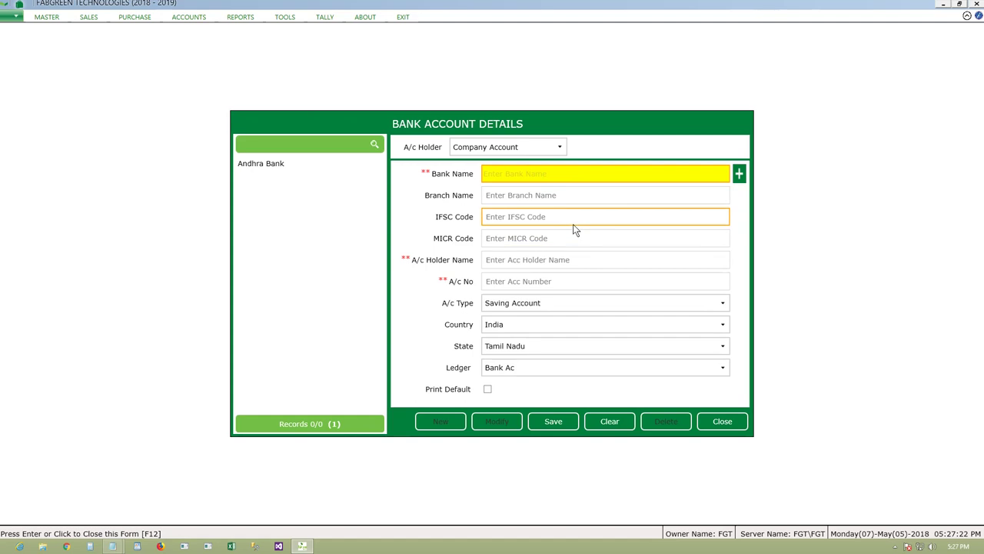
pyautogui.click(536, 150)
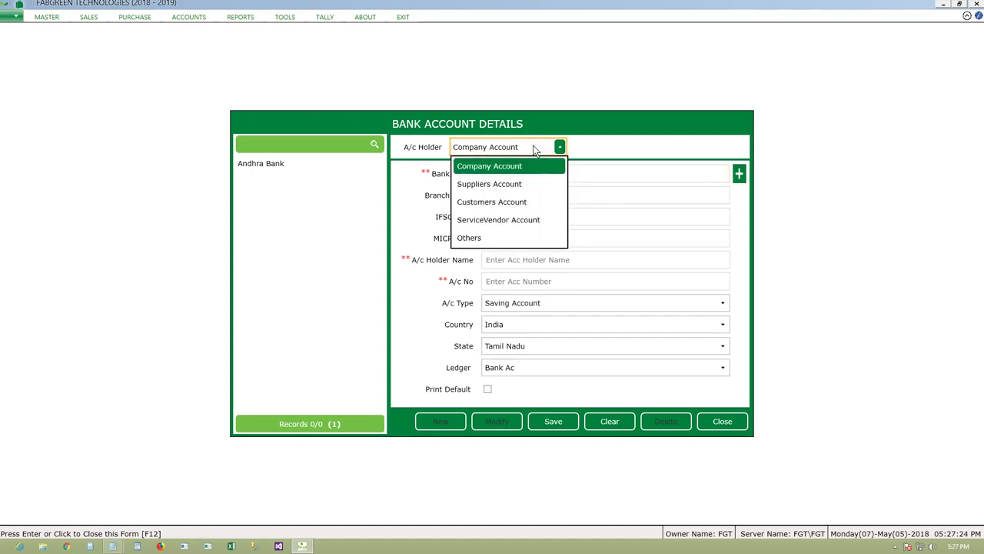
pyautogui.click(522, 201)
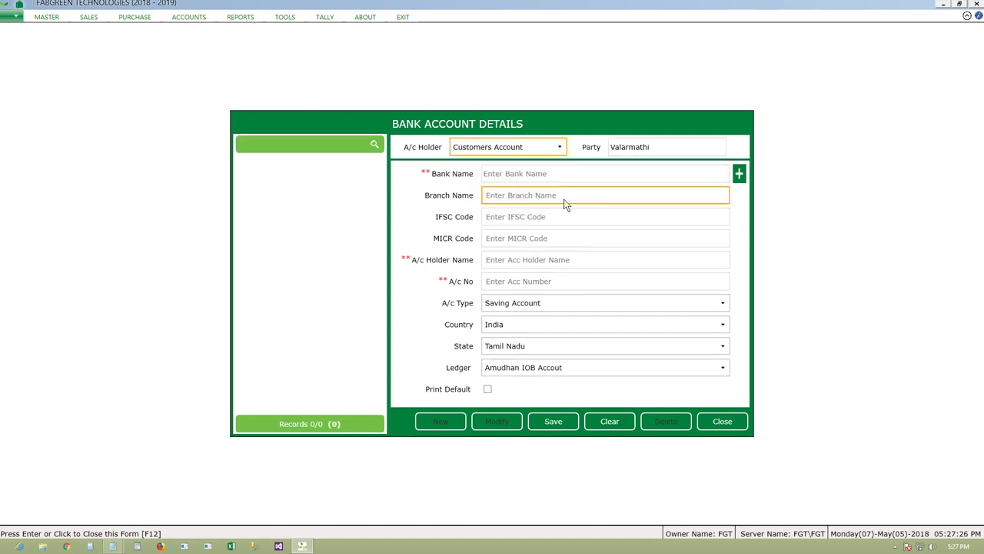
pyautogui.click(660, 149)
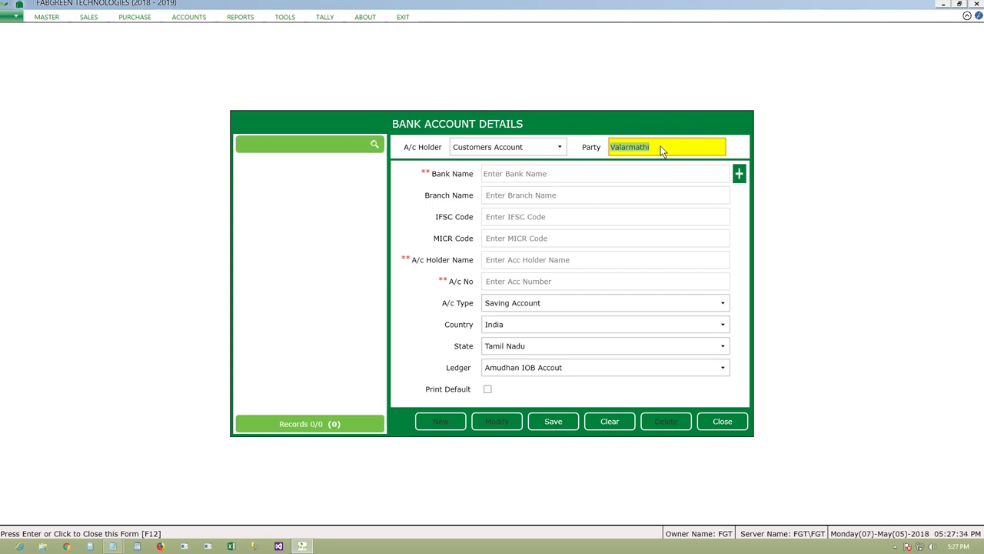
# - Select the target customer as the party from the full Party Search list
pyautogui.press('Return')
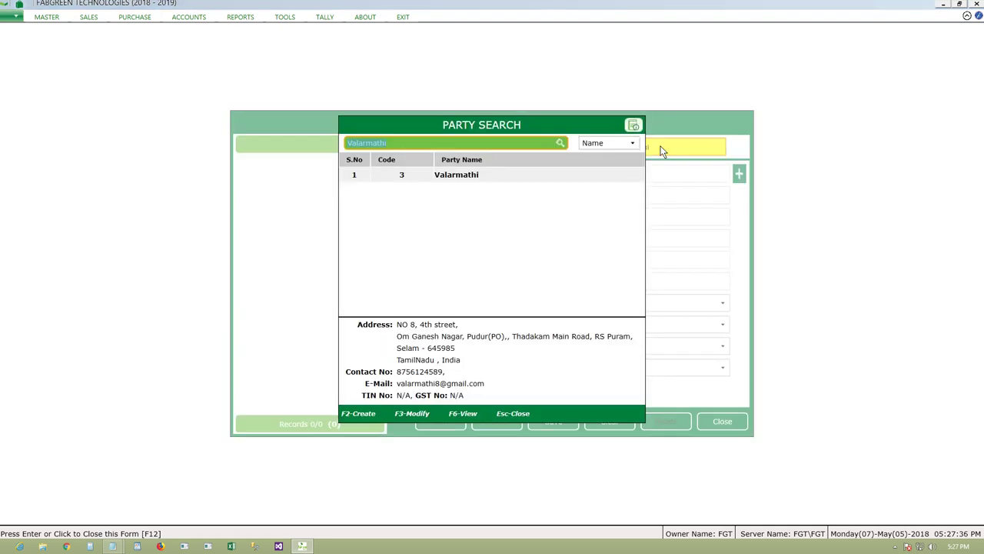
pyautogui.press('BackSpace')
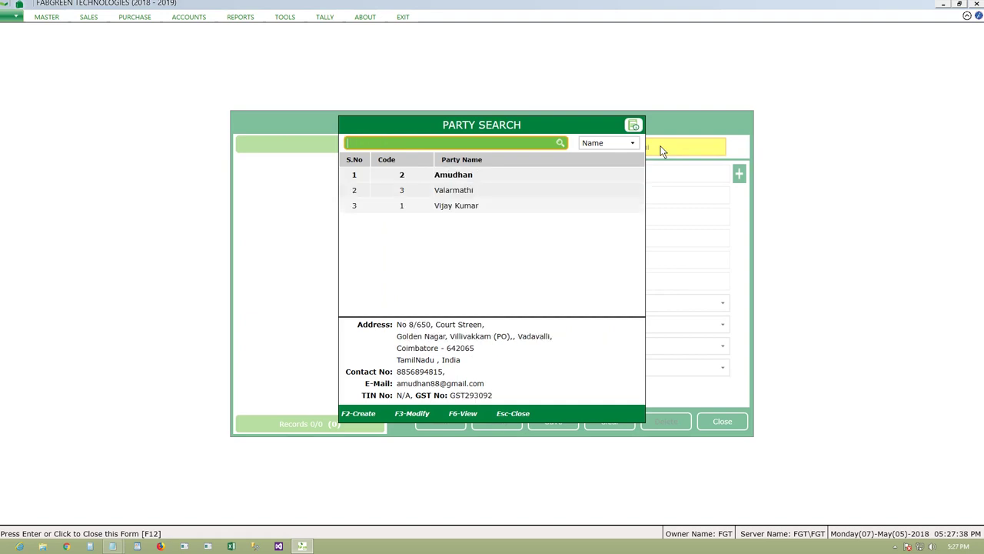
pyautogui.click(464, 209)
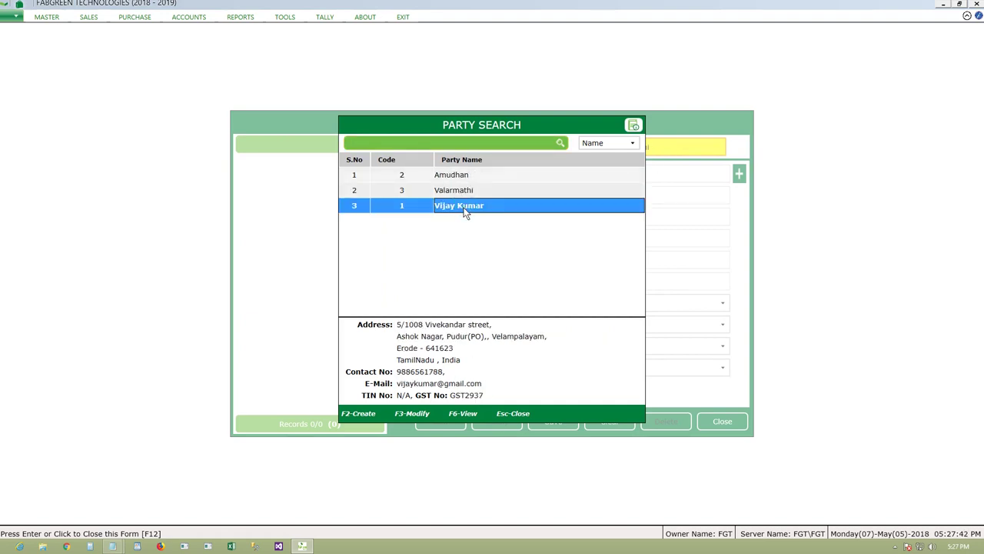
pyautogui.press('Return')
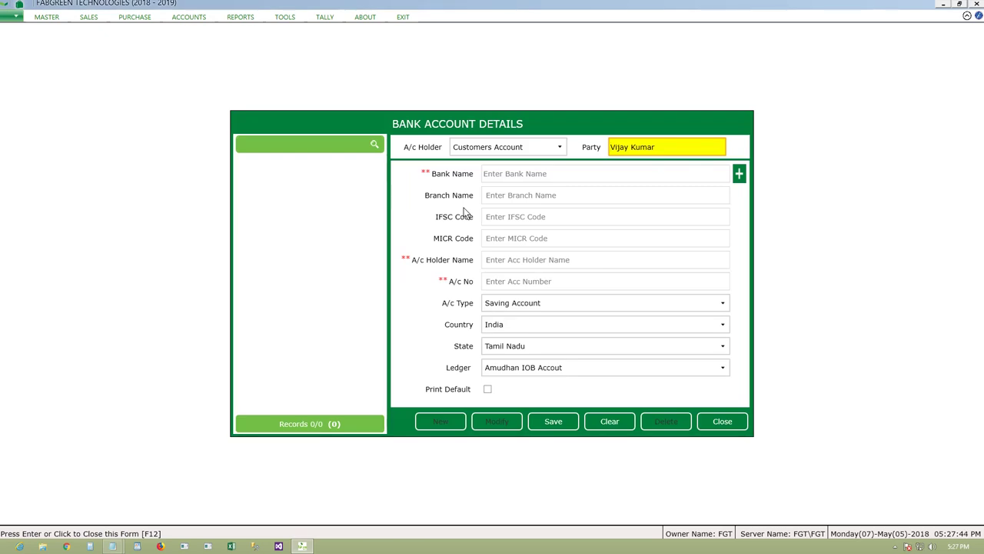
# - Look through the available ledgers without choosing one
pyautogui.click(522, 374)
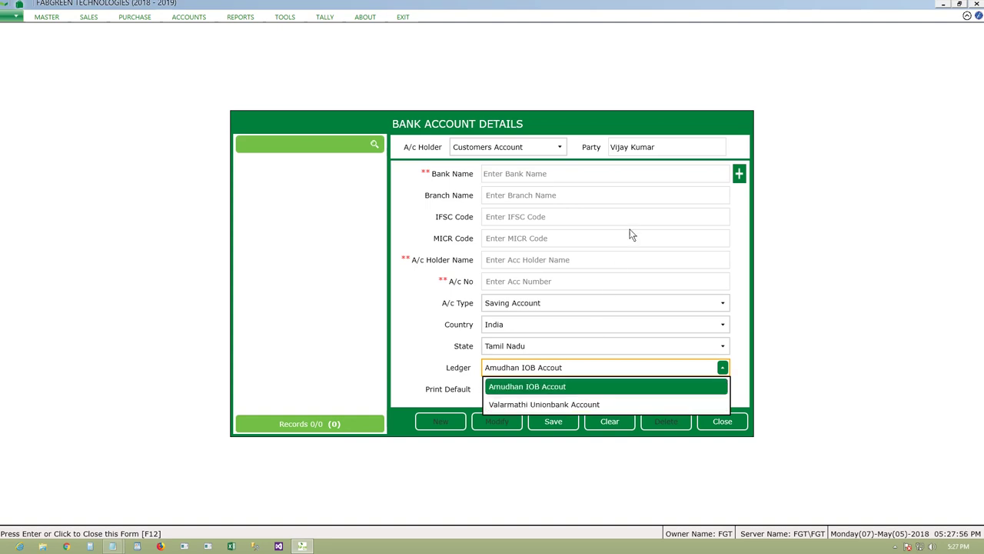
pyautogui.click(664, 152)
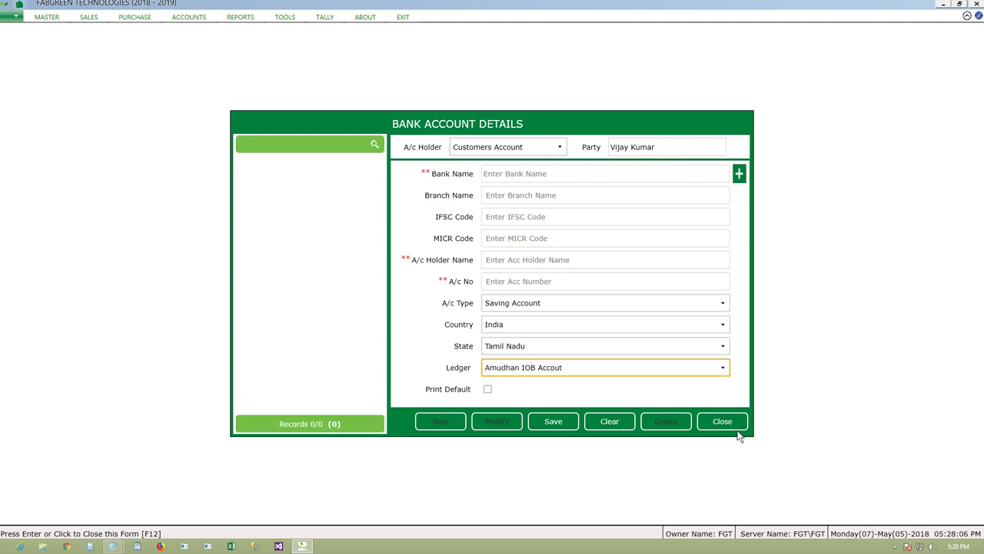
pyautogui.click(44, 18)
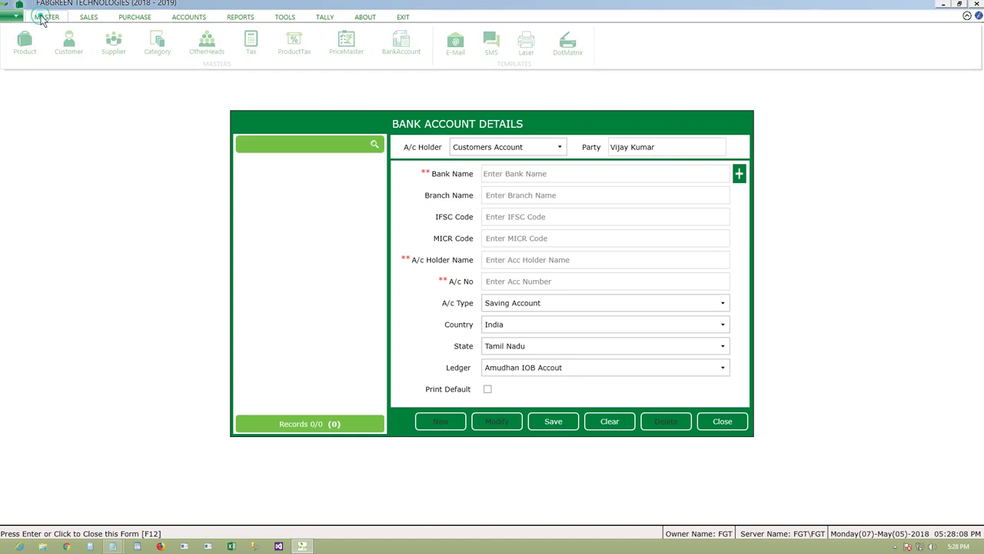
# - Start a new OtherHeads ledger named for the customer's State Bank account, reusing the name as the alias
pyautogui.click(207, 46)
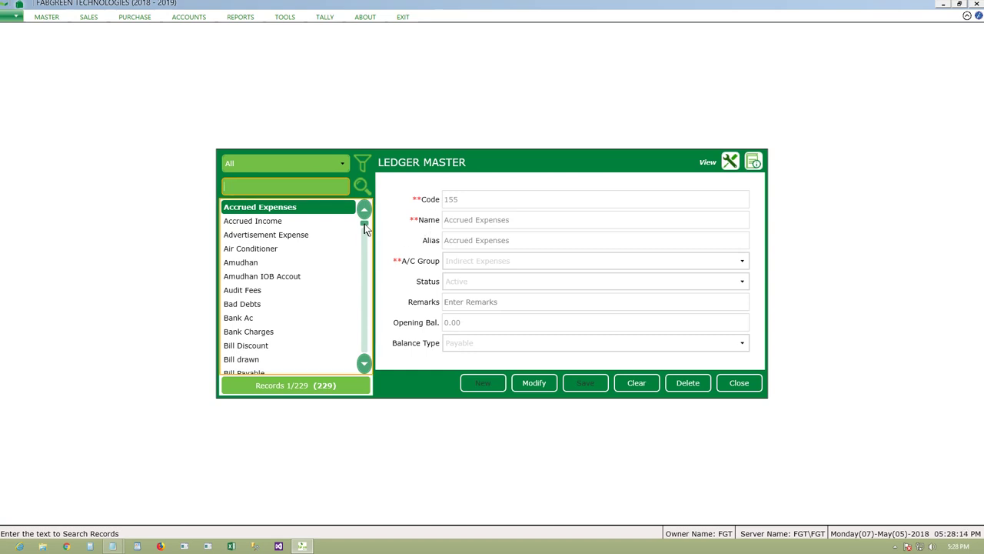
pyautogui.moveTo(363, 225)
pyautogui.mouseDown()
pyautogui.moveTo(366, 281)
pyautogui.moveTo(364, 223)
pyautogui.mouseUp()
pyautogui.click(625, 384)
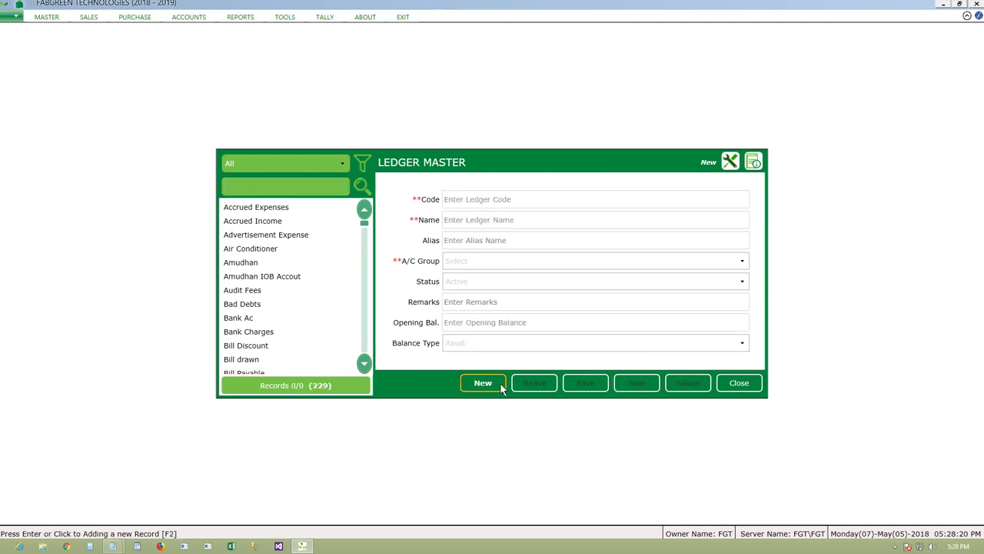
pyautogui.click(500, 383)
pyautogui.write('Vi')
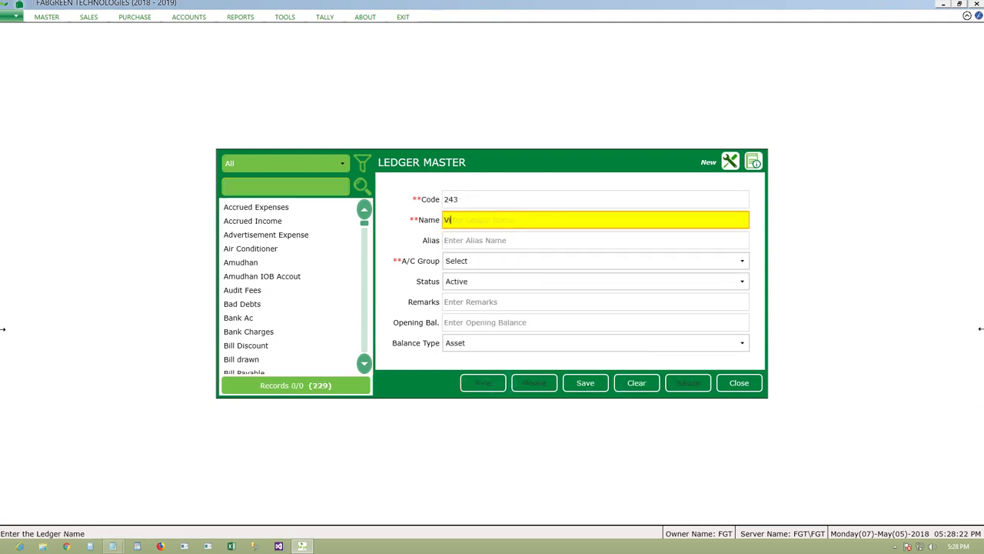
pyautogui.write('jaykumar Statebank Account')
pyautogui.press('Return')
pyautogui.hotkey('shift', 'Tab')
pyautogui.hotkey('ctrl', 'c')
pyautogui.press('Return')
pyautogui.hotkey('ctrl', 'v')
pyautogui.press('Return')
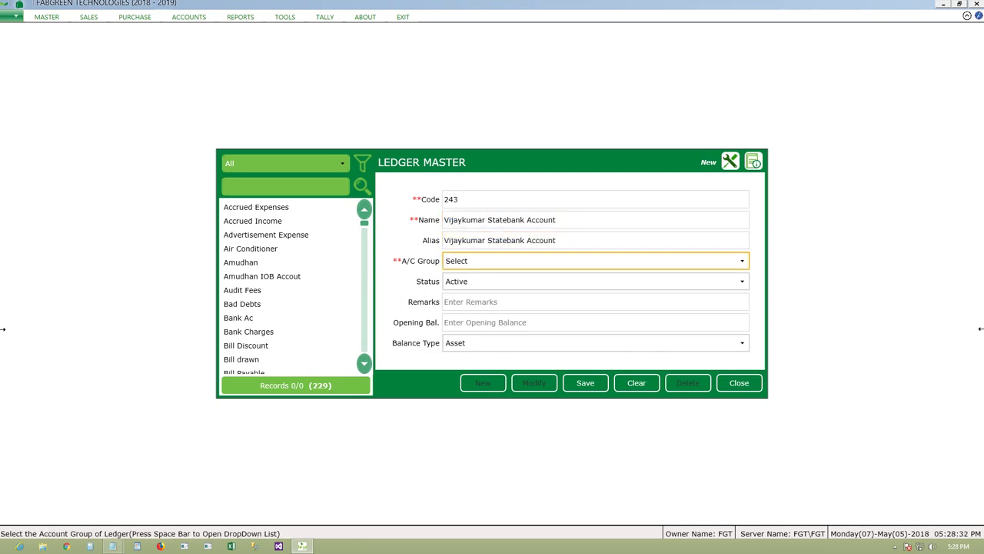
# - Place the ledger in Bank Accounts with balance type Receivable and save it
pyautogui.click(731, 262)
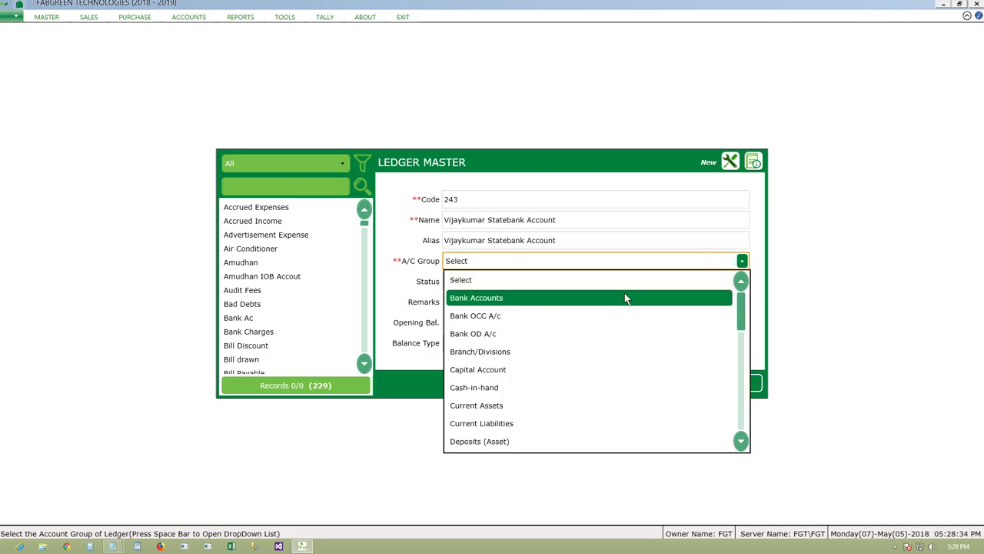
pyautogui.click(625, 297)
pyautogui.click(576, 307)
pyautogui.press('Return')
pyautogui.press('Return')
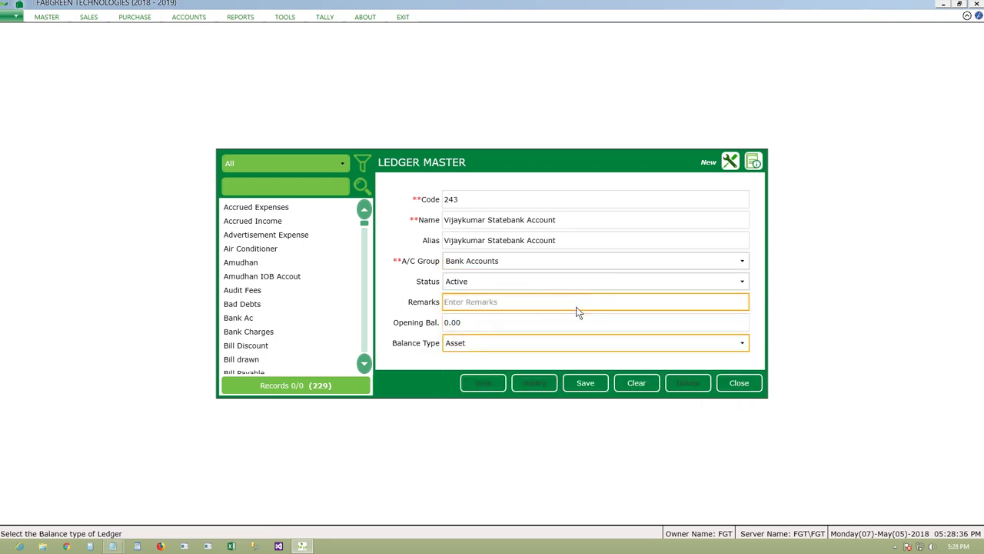
pyautogui.click(536, 347)
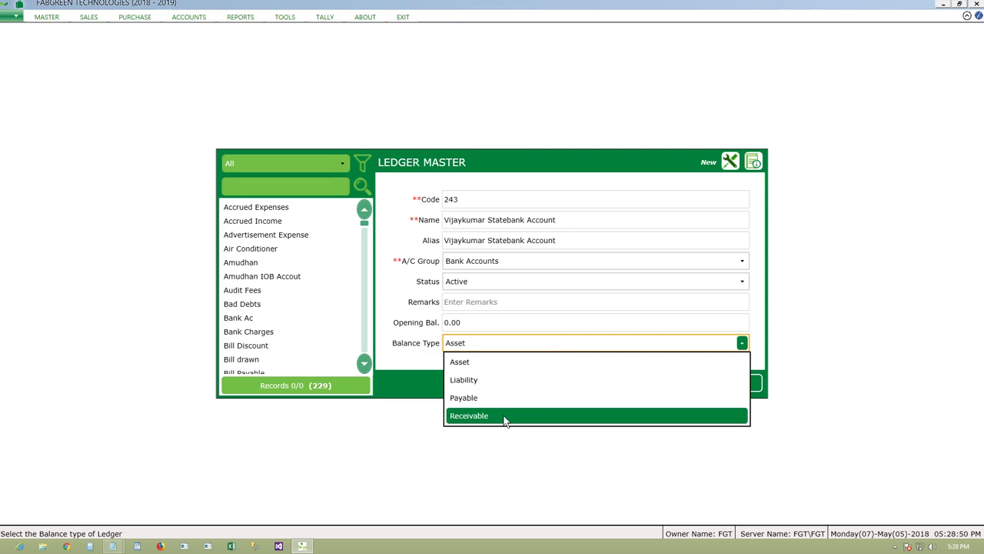
pyautogui.click(506, 416)
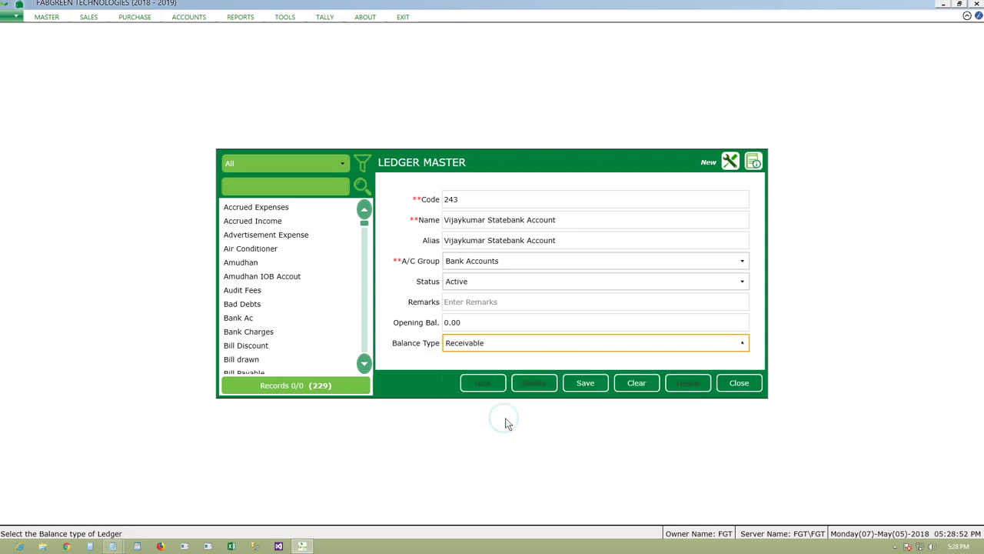
pyautogui.click(590, 385)
pyautogui.click(499, 308)
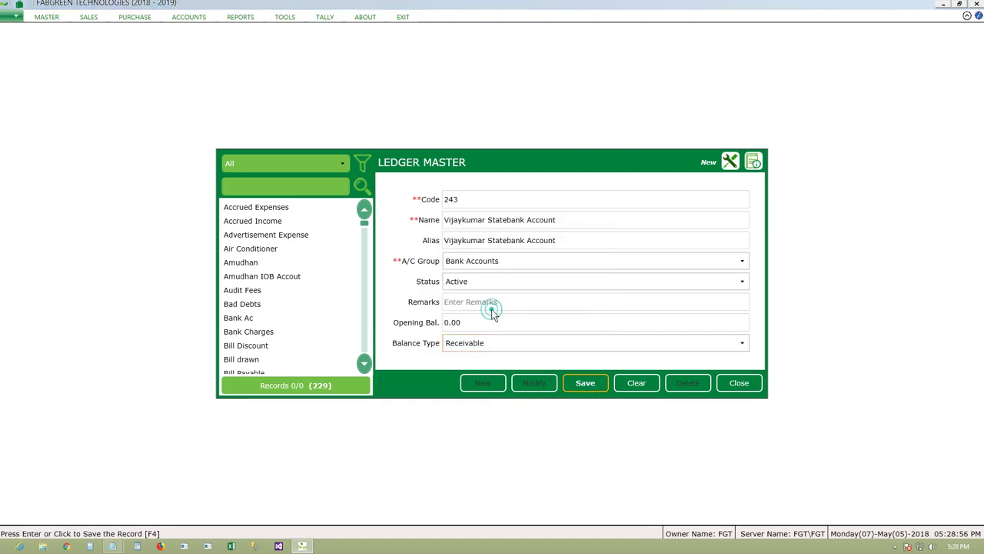
pyautogui.click(743, 382)
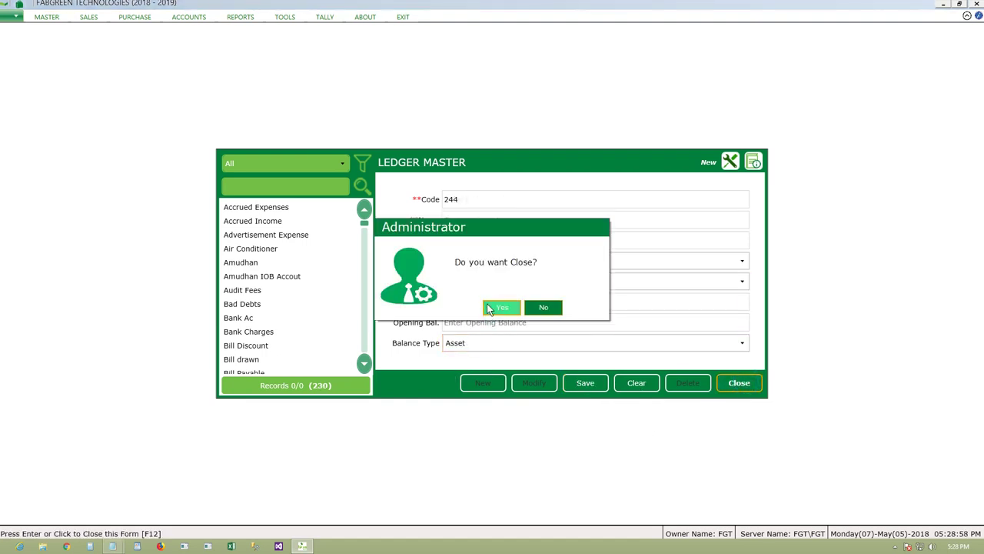
# - Close the ledger master, then clear the bank account form and start a fresh entry
pyautogui.click(502, 308)
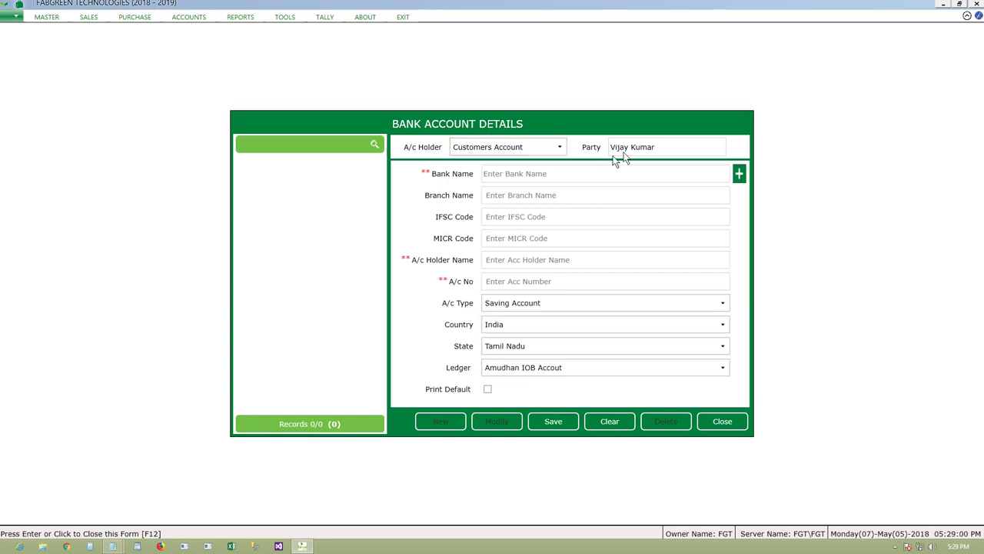
pyautogui.click(521, 370)
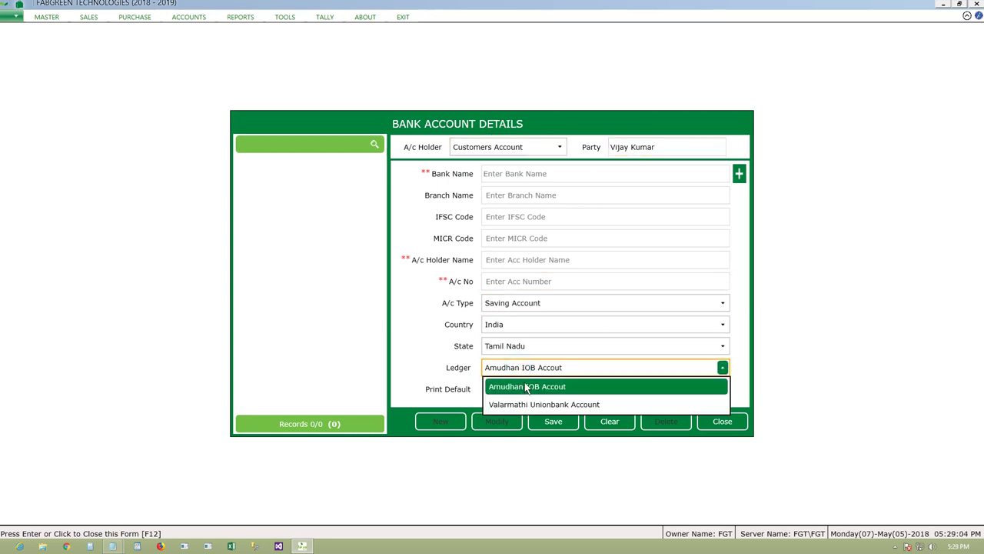
pyautogui.click(527, 388)
pyautogui.click(623, 424)
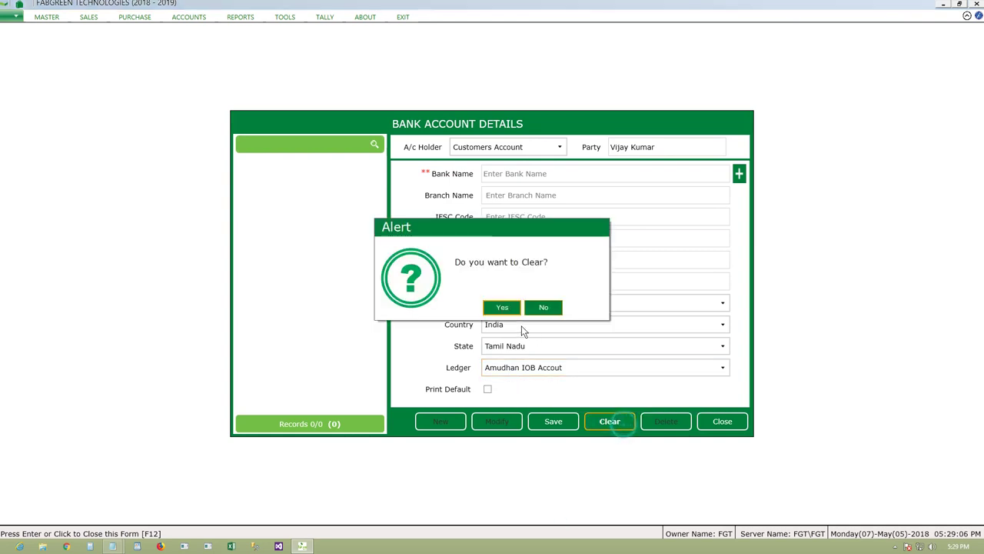
pyautogui.click(502, 307)
pyautogui.click(440, 421)
# - Make it a Customers Account for the chosen customer, linked to the customer's new State Bank ledger
pyautogui.click(486, 147)
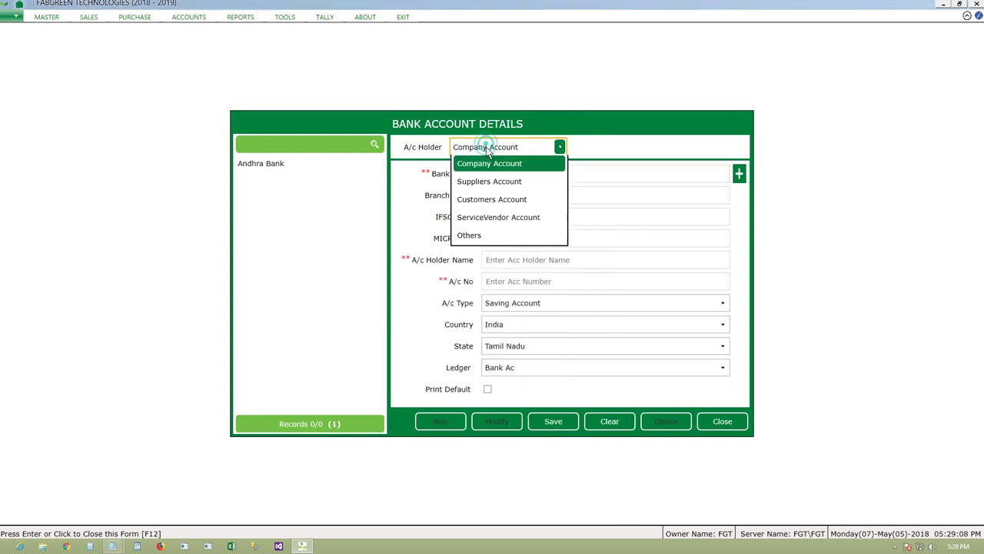
pyautogui.click(492, 200)
pyautogui.click(659, 148)
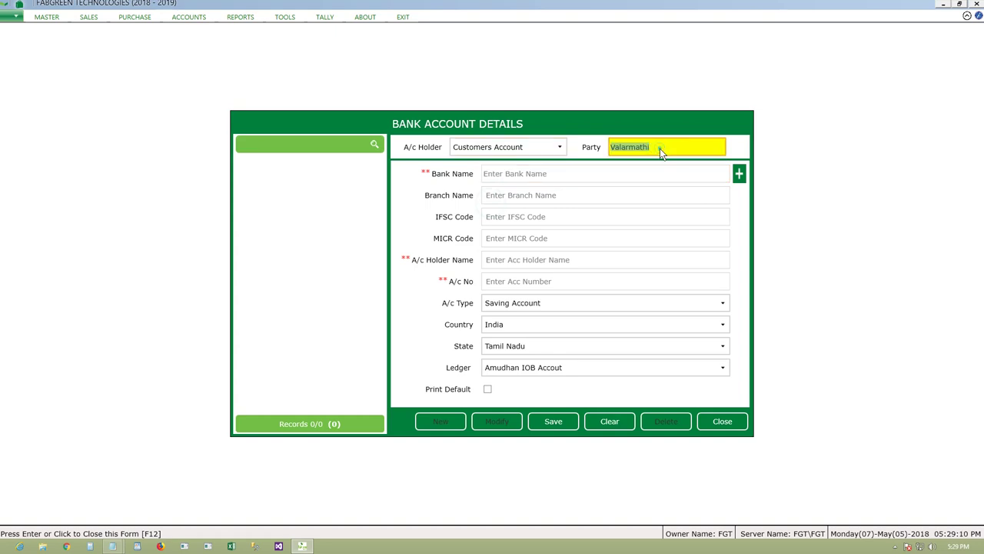
pyautogui.press('Return')
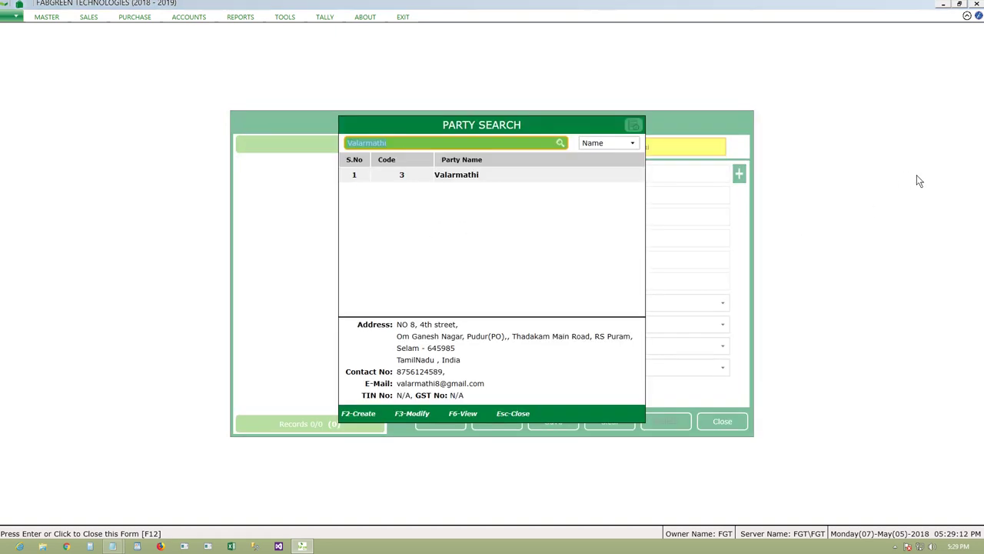
pyautogui.press('Down')
pyautogui.press('Down')
pyautogui.press('Return')
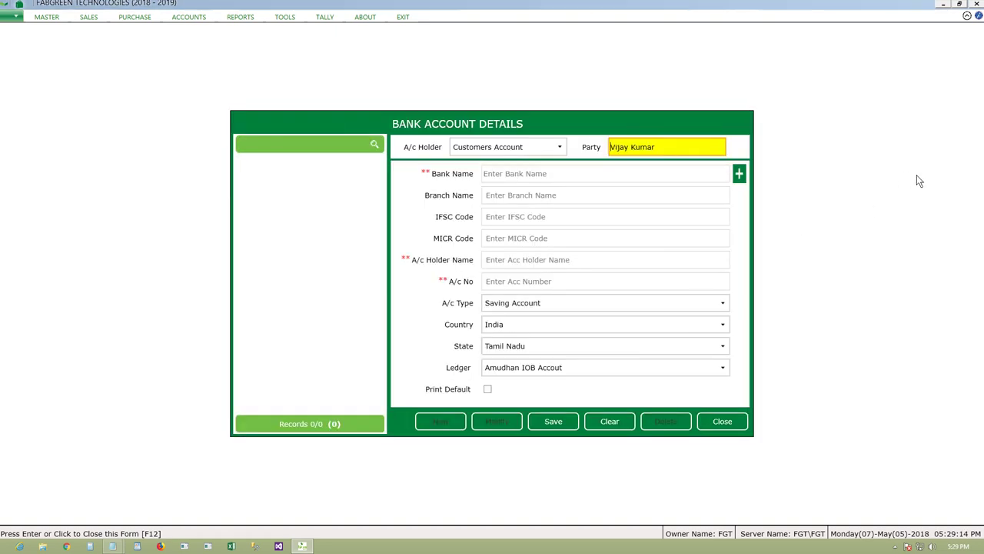
pyautogui.click(592, 376)
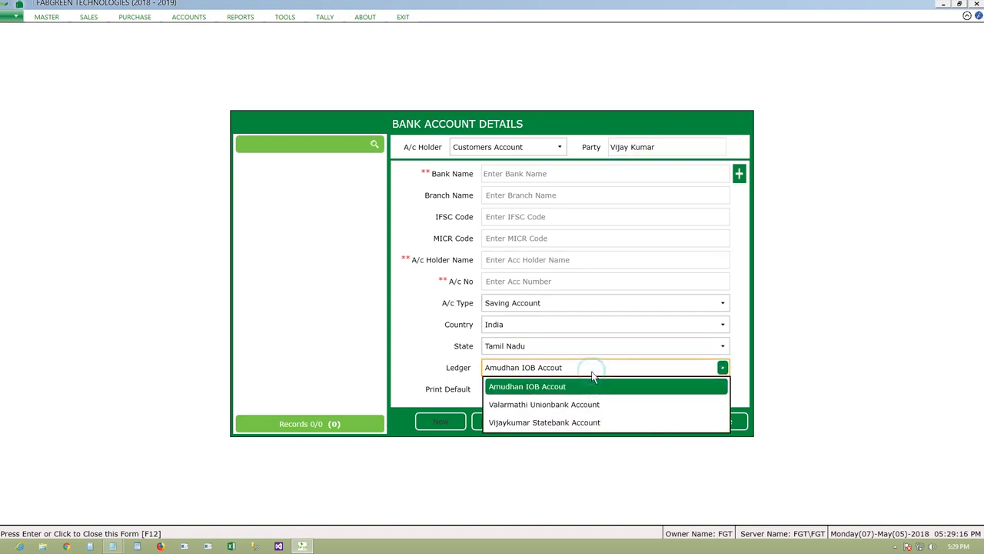
pyautogui.click(594, 423)
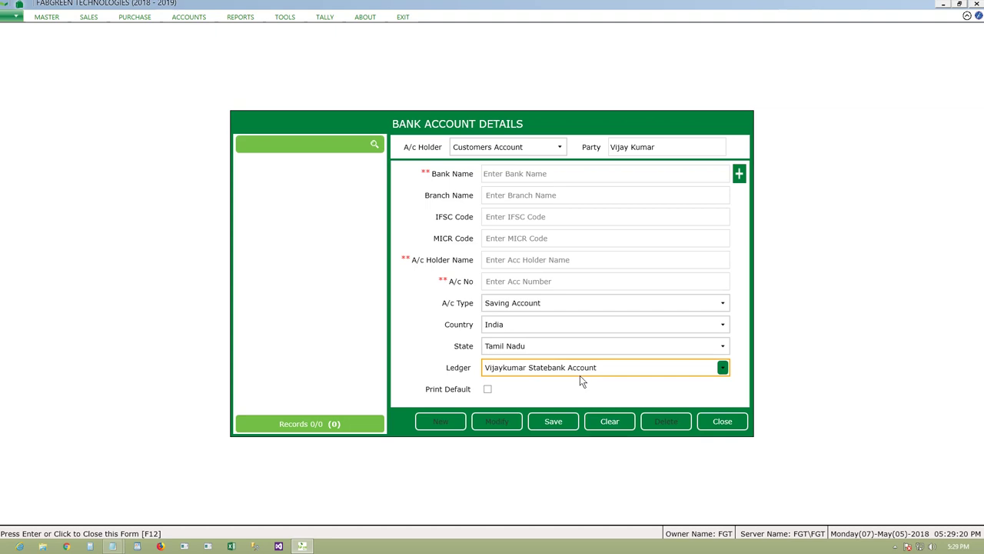
pyautogui.click(530, 180)
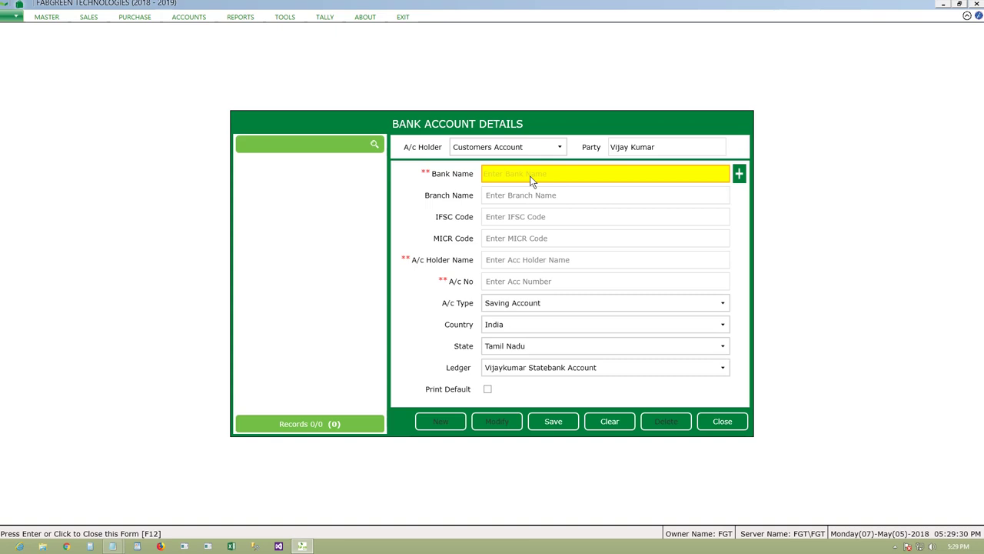
# - Choose State Bank of India from the bank name search list
pyautogui.press('Return')
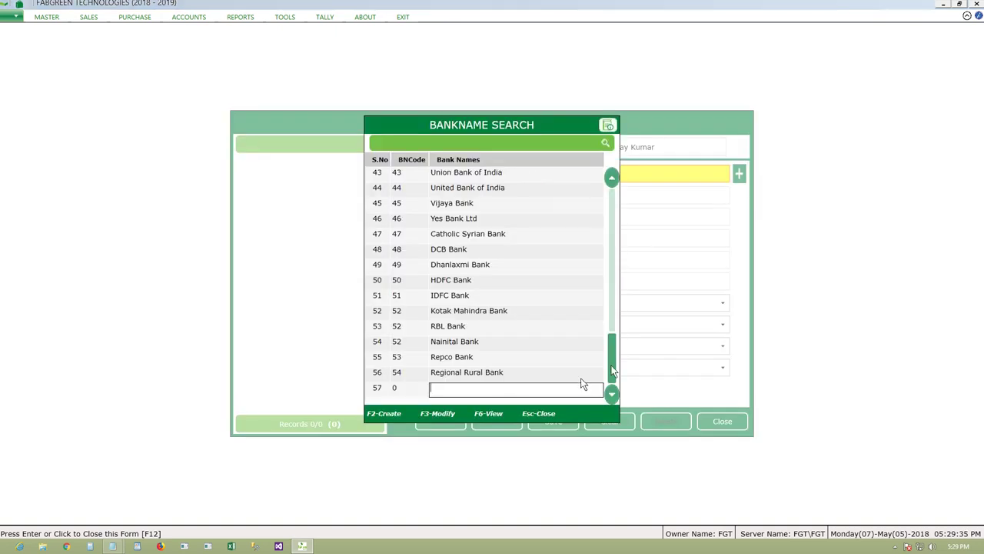
pyautogui.moveTo(613, 359); pyautogui.dragTo(615, 319)
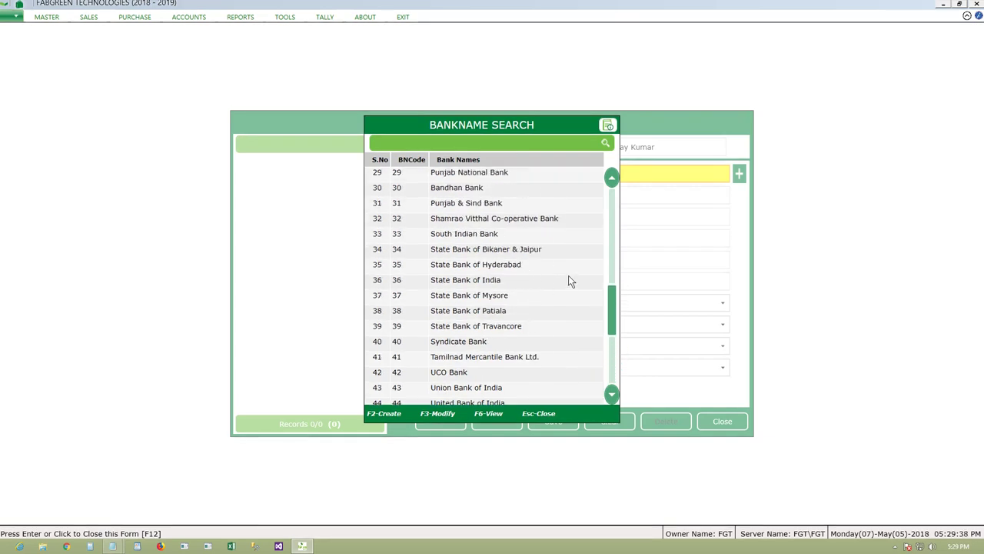
pyautogui.click(521, 282)
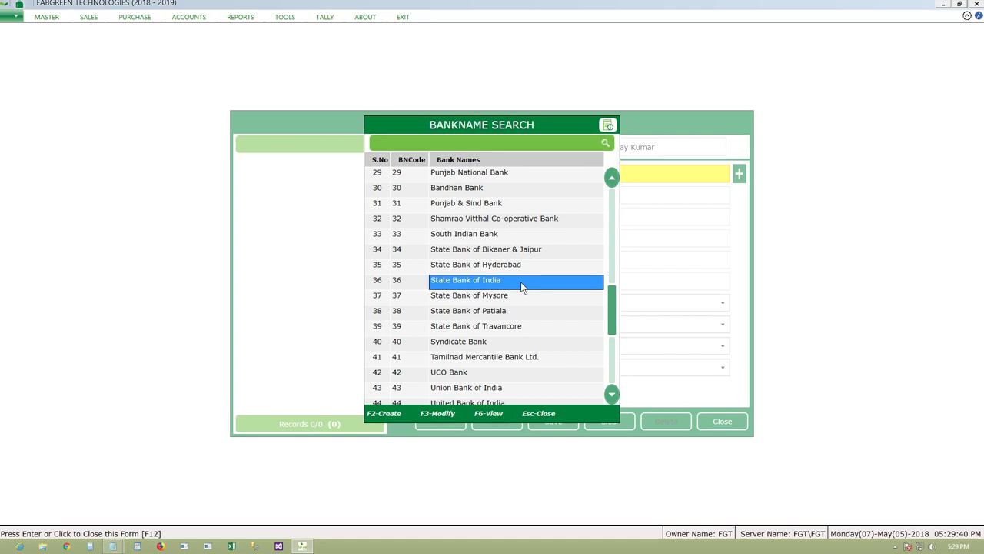
pyautogui.click(520, 282)
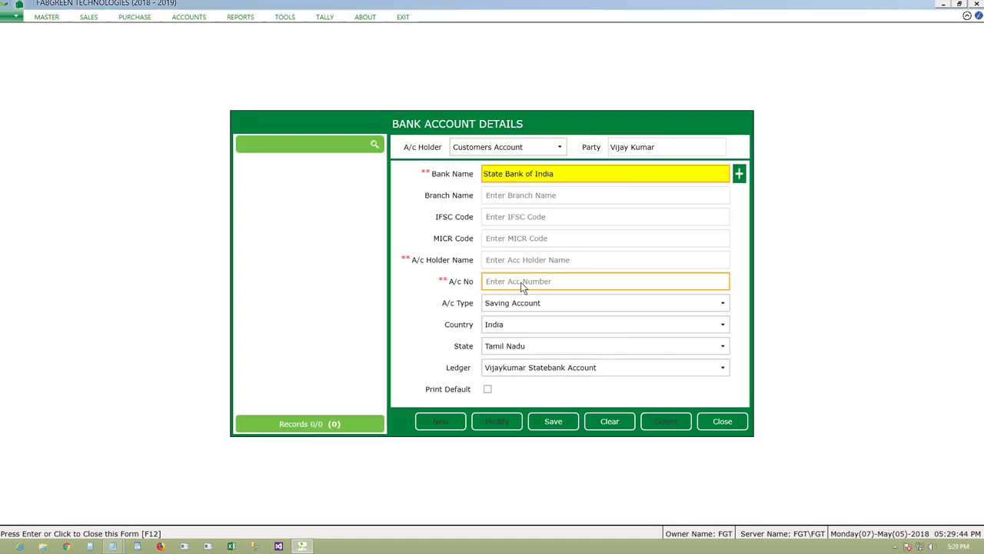
pyautogui.click(540, 194)
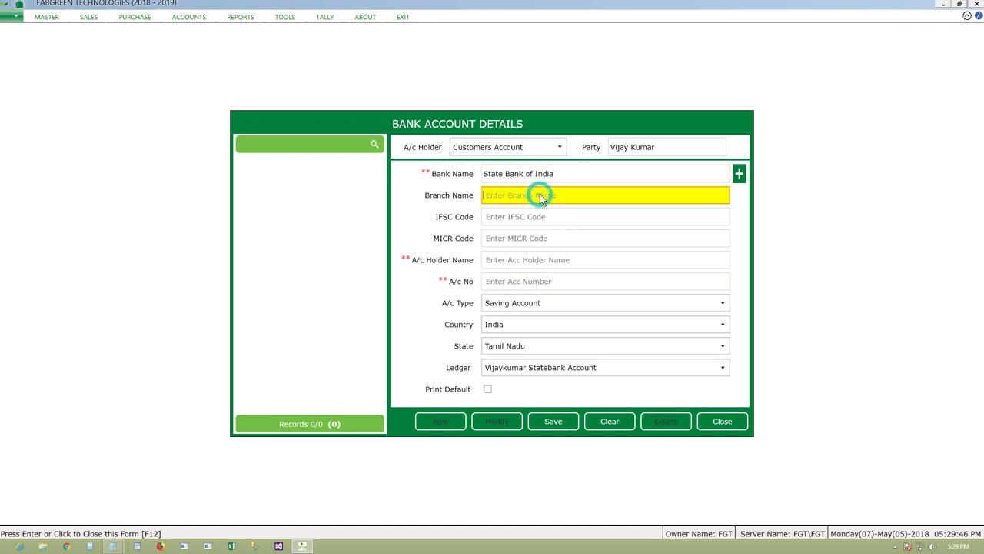
# - Copy SRKV Branch from the notes into the Branch Name field
pyautogui.moveTo(113, 544)
pyautogui.click(105, 503)
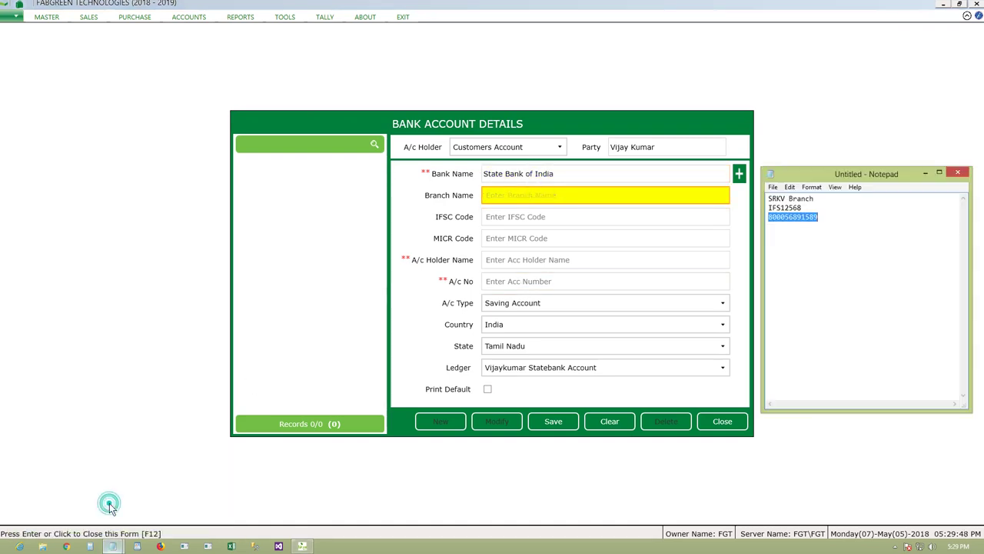
pyautogui.click(835, 187)
pyautogui.click(820, 202)
pyautogui.moveTo(815, 198); pyautogui.dragTo(766, 198)
pyautogui.hotkey('ctrl', 'c')
pyautogui.click(593, 195)
pyautogui.hotkey('ctrl', 'v')
# - Copy the IFSC code IFS12568 from the notes into the IFSC Code field
pyautogui.moveTo(112, 546)
pyautogui.click(100, 500)
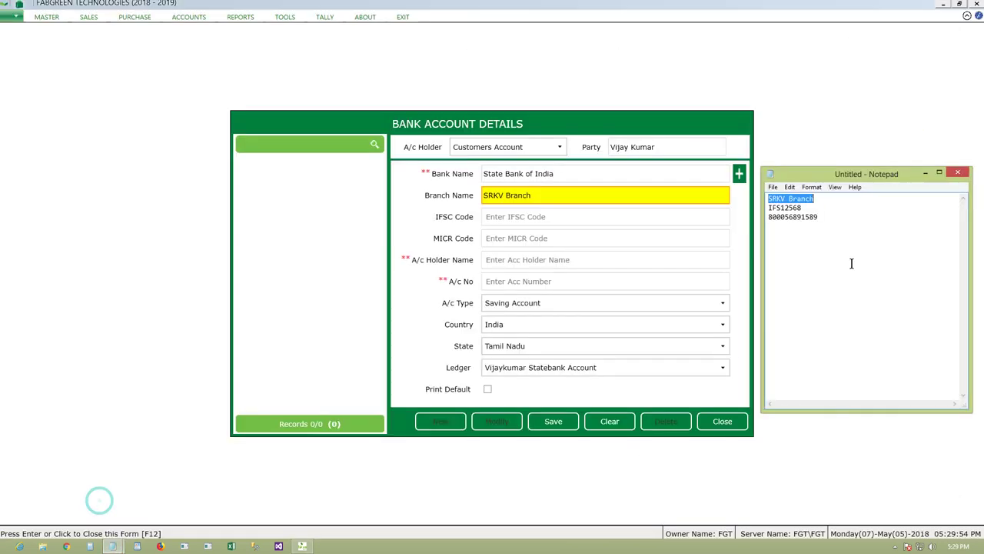
pyautogui.doubleClick(793, 209)
pyautogui.hotkey('ctrl', 'c')
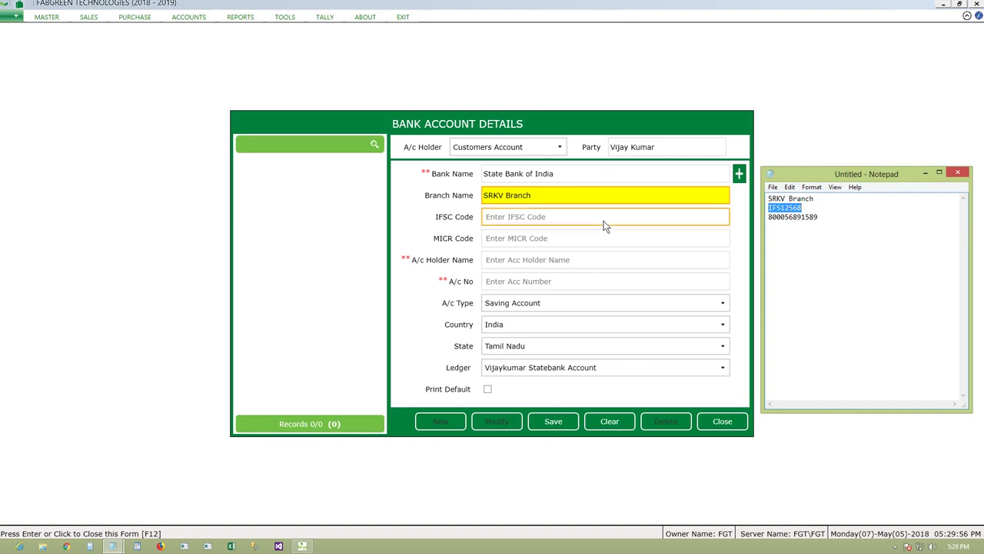
pyautogui.click(604, 218)
pyautogui.hotkey('ctrl', 'v')
pyautogui.click(541, 238)
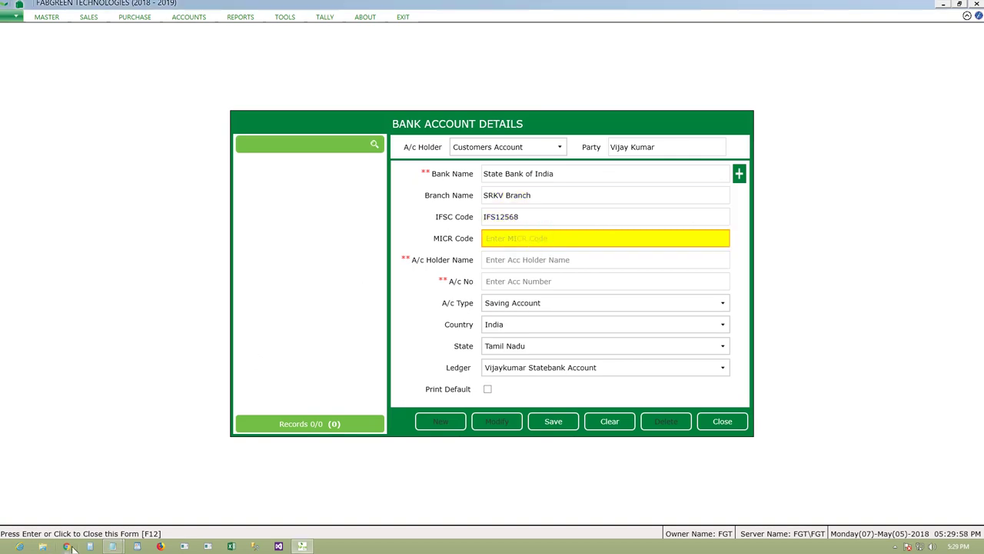
# - Type the account holder's name and paste the account number from the notes, appending extra digits
pyautogui.moveTo(111, 546)
pyautogui.click(95, 503)
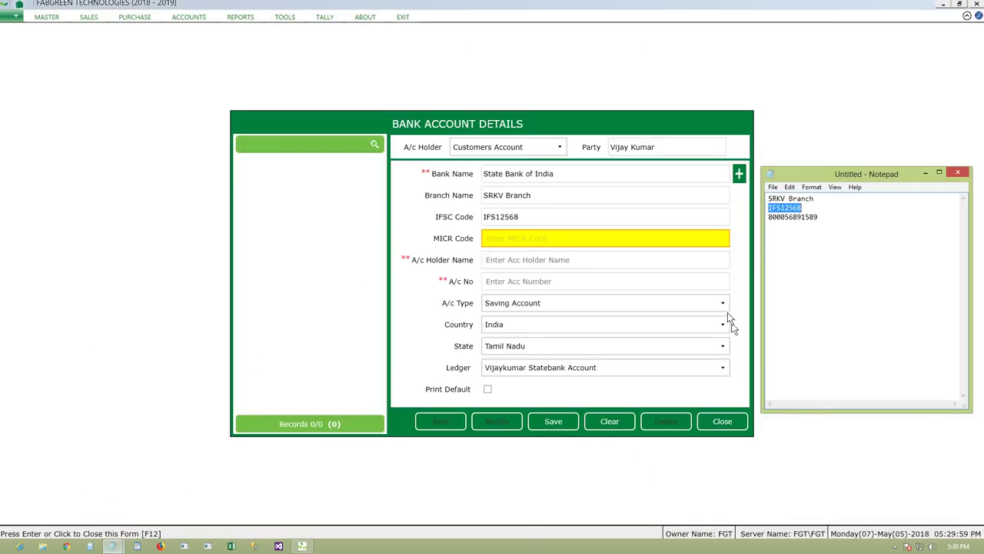
pyautogui.doubleClick(808, 216)
pyautogui.hotkey('ctrl', 'c')
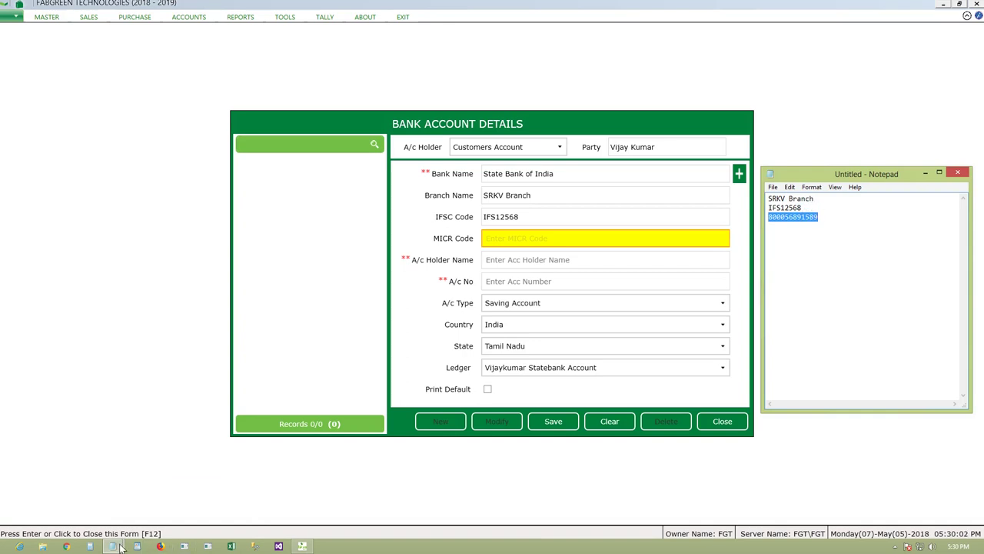
pyautogui.click(547, 265)
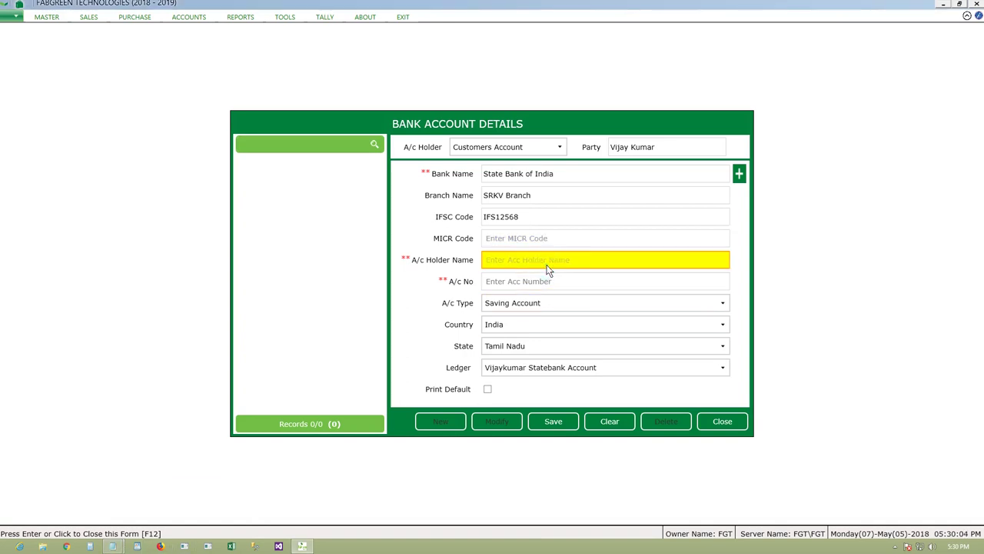
pyautogui.press('Return')
pyautogui.hotkey('ctrl', 'v')
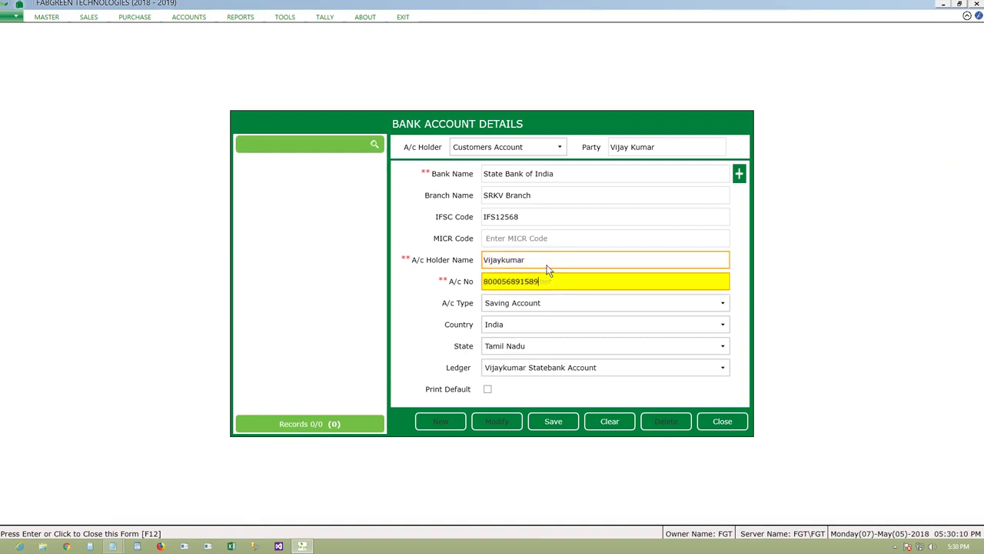
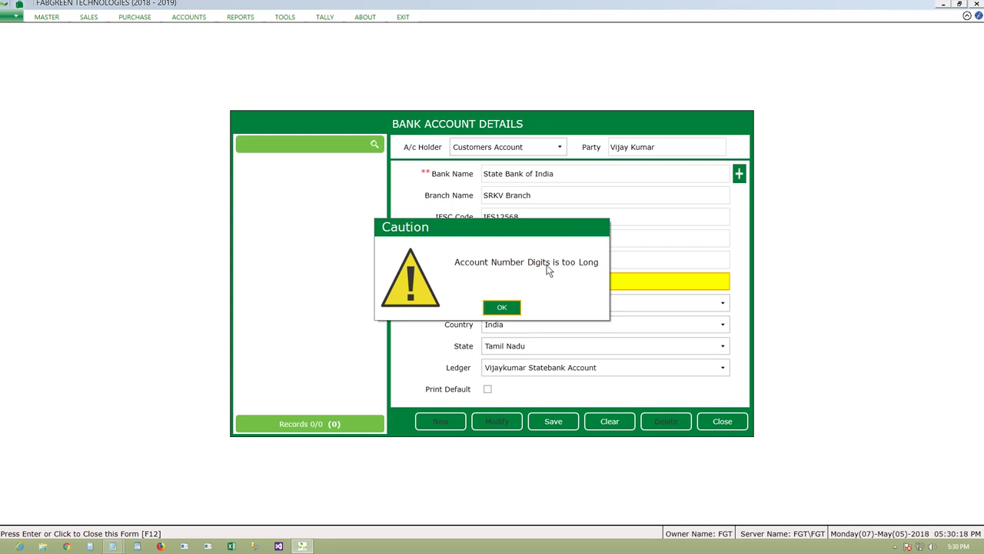
# - Dismiss the length warning and save Account Number Digit as 16 in Configuration Settings
pyautogui.click(510, 308)
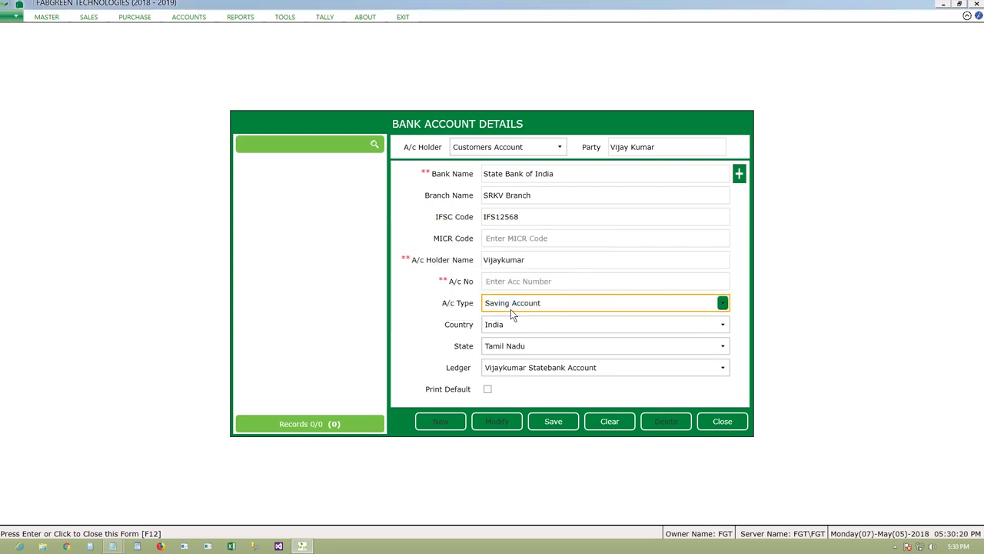
pyautogui.click(283, 16)
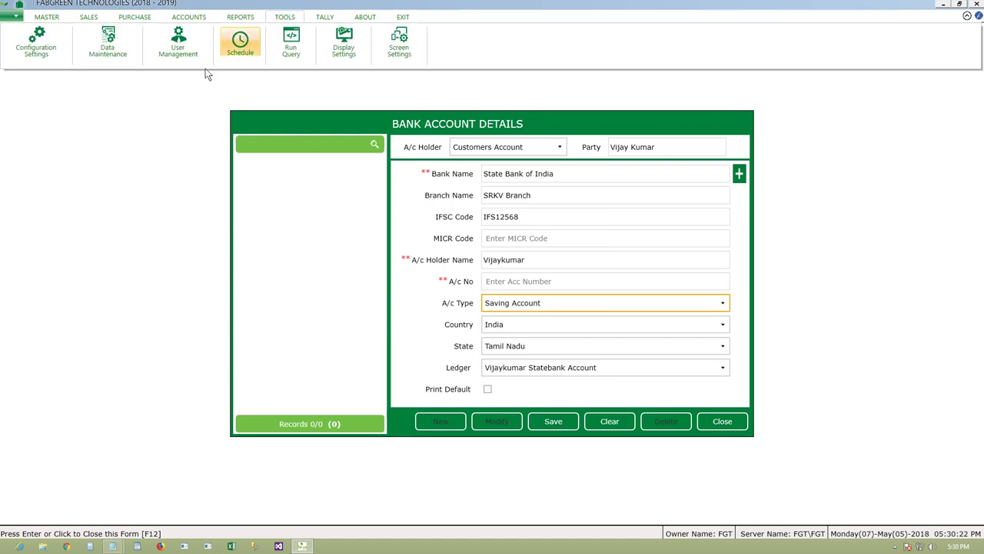
pyautogui.click(45, 51)
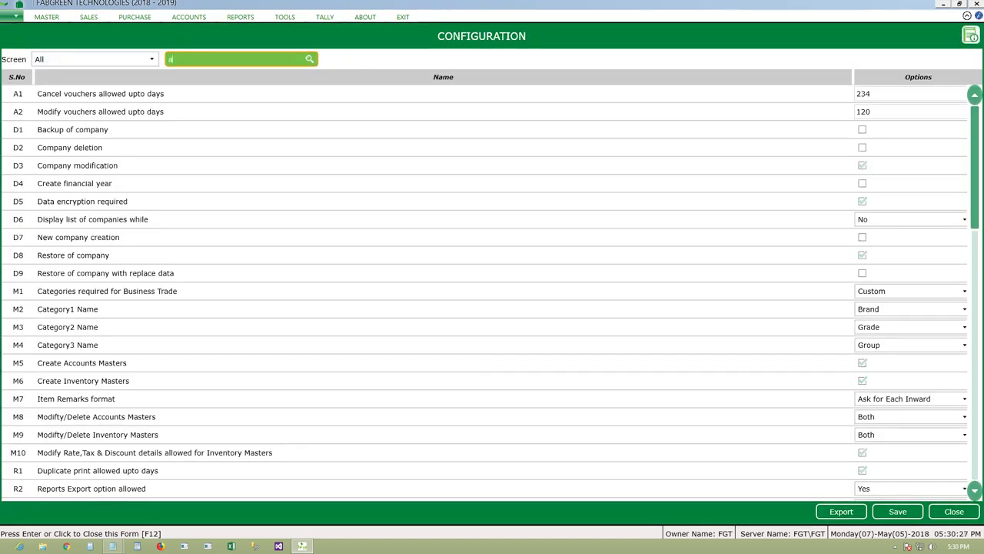
pyautogui.write('acc')
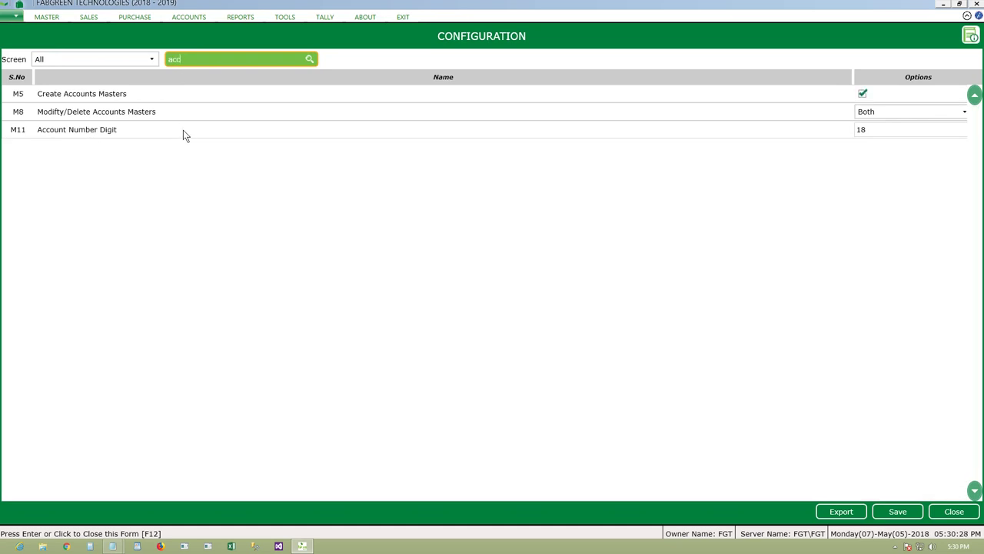
pyautogui.click(875, 132)
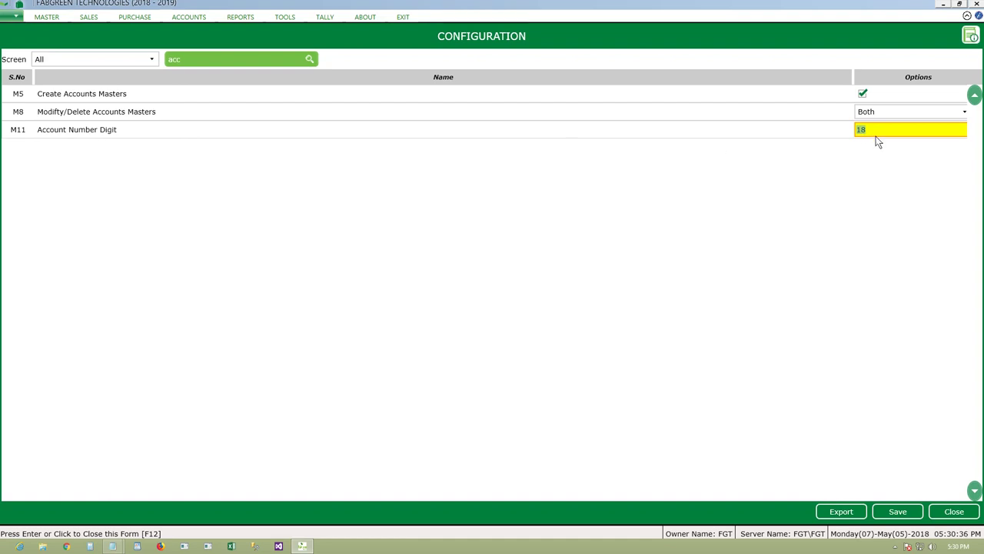
pyautogui.write('16')
pyautogui.click(908, 517)
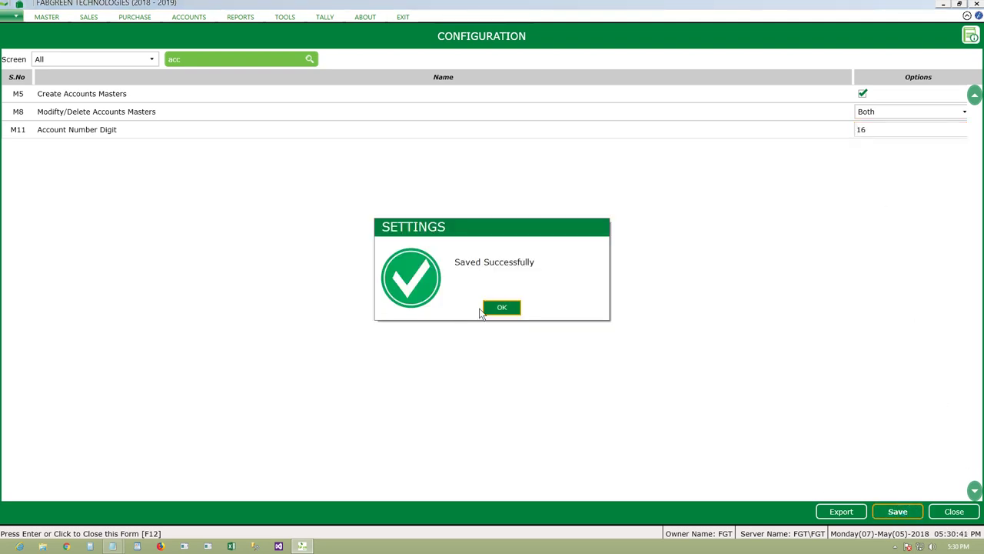
pyautogui.click(498, 308)
pyautogui.click(956, 511)
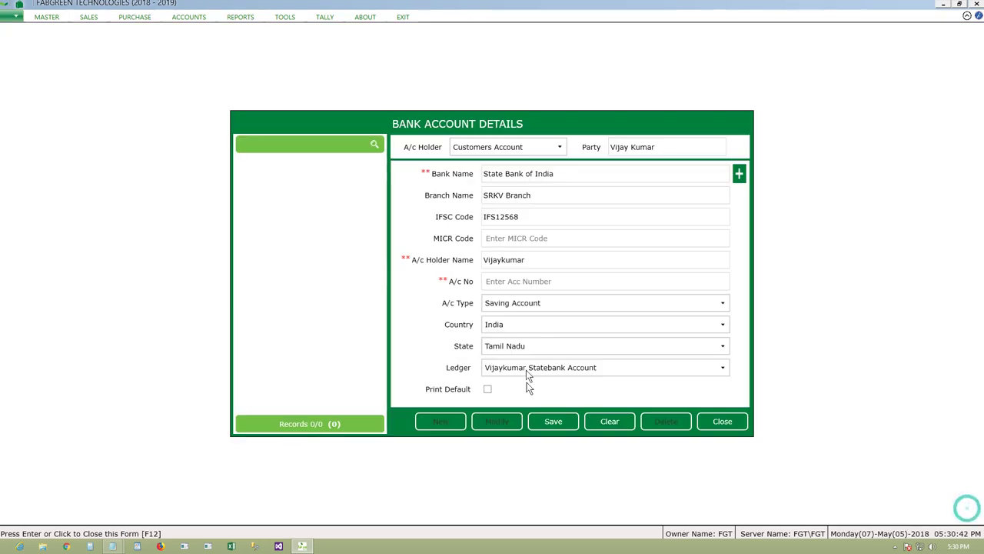
# - Enter the customer's account number and keep Saving Account as the account type
pyautogui.click(536, 282)
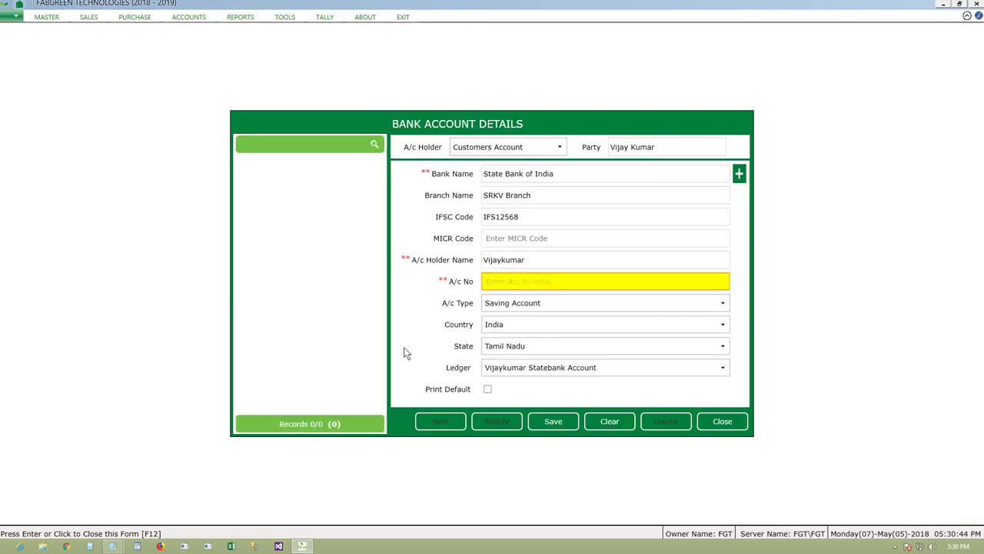
pyautogui.hotkey('ctrl', 'v')
pyautogui.press('Return')
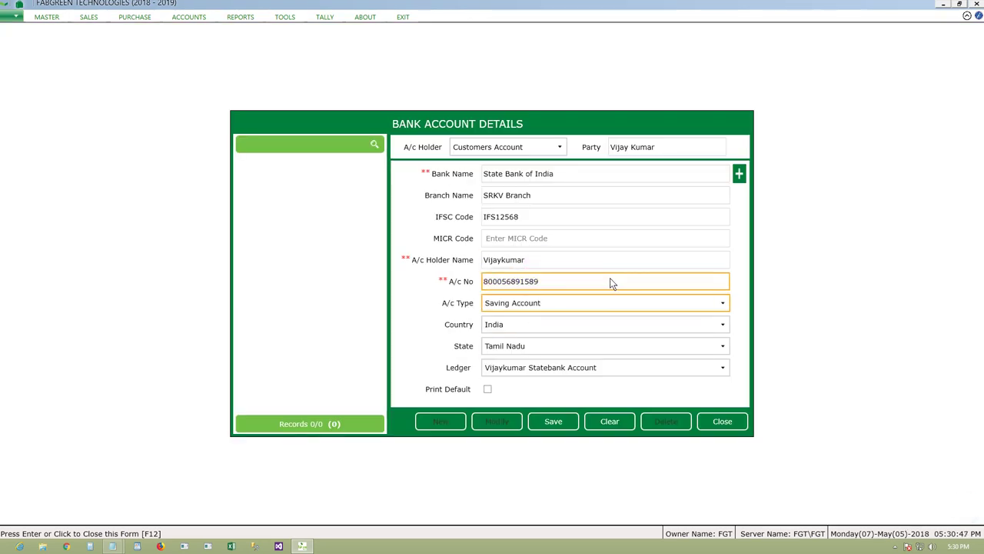
pyautogui.click(602, 303)
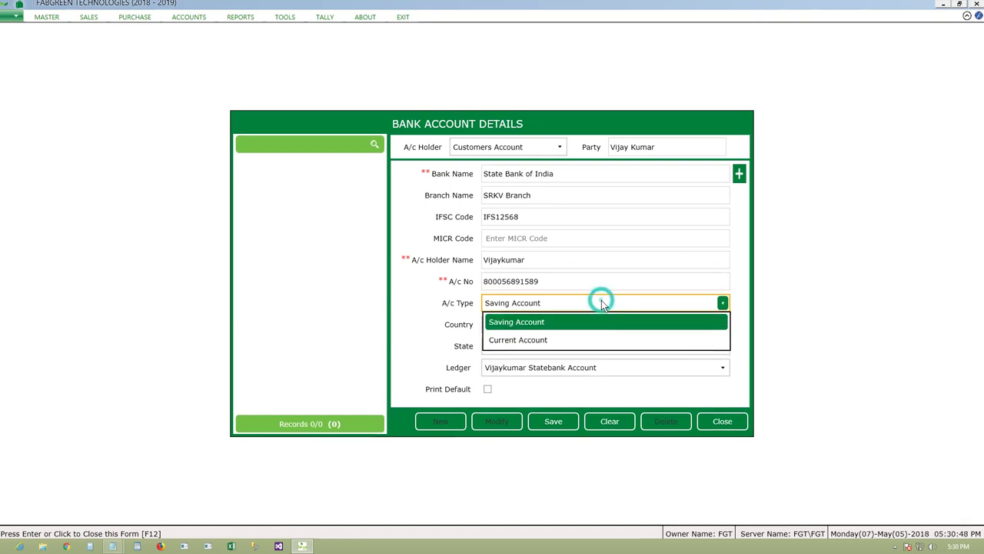
pyautogui.click(594, 323)
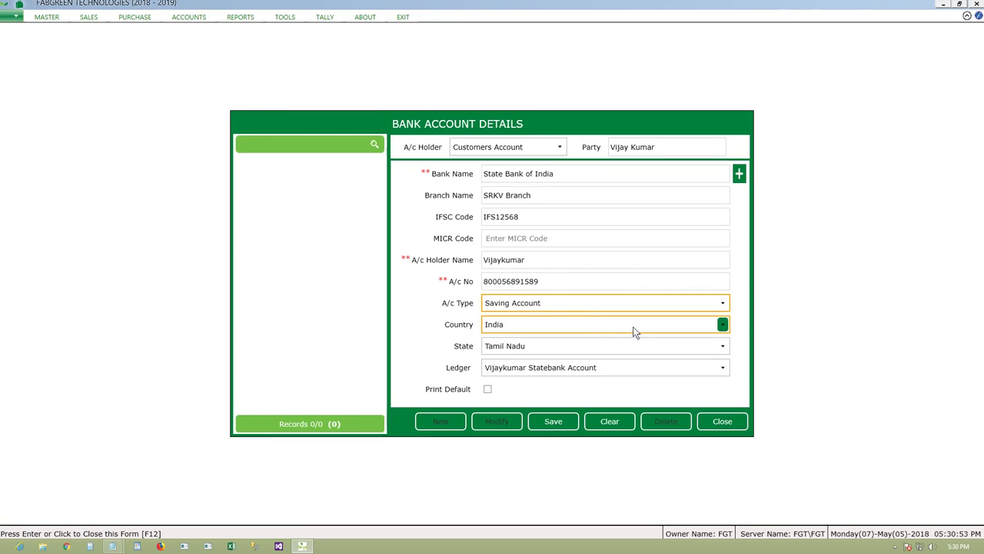
pyautogui.press('Tab')
pyautogui.press('Tab')
pyautogui.press('Tab')
pyautogui.press('Tab')
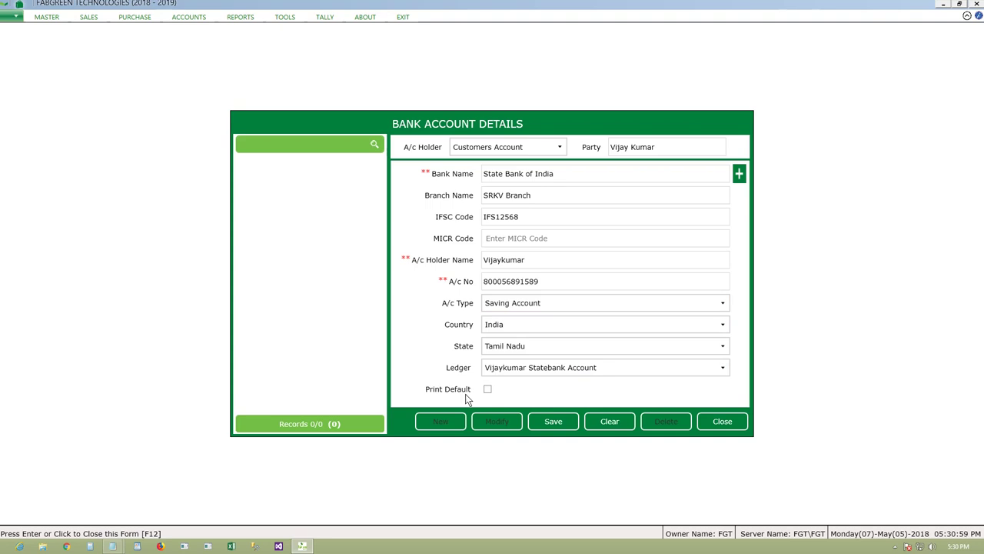
# - Review the holder name, account number, branch and ledger, tick Print Default, and save
pyautogui.click(541, 263)
pyautogui.click(515, 283)
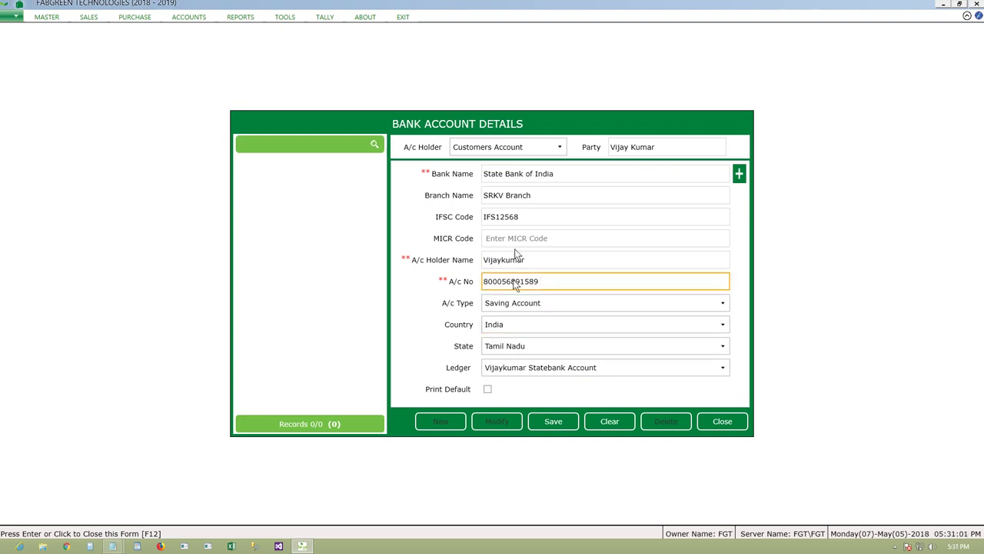
pyautogui.click(584, 199)
pyautogui.click(549, 368)
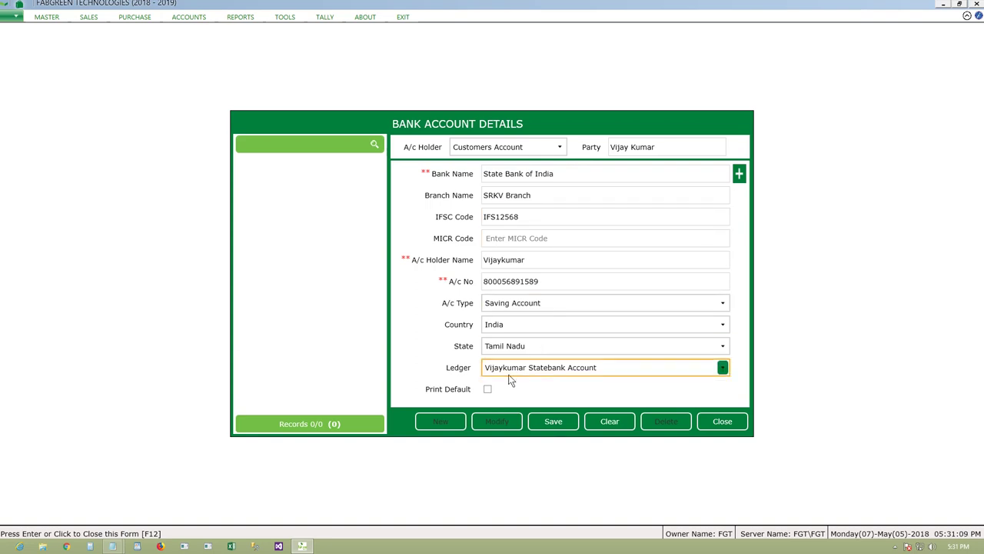
pyautogui.click(489, 389)
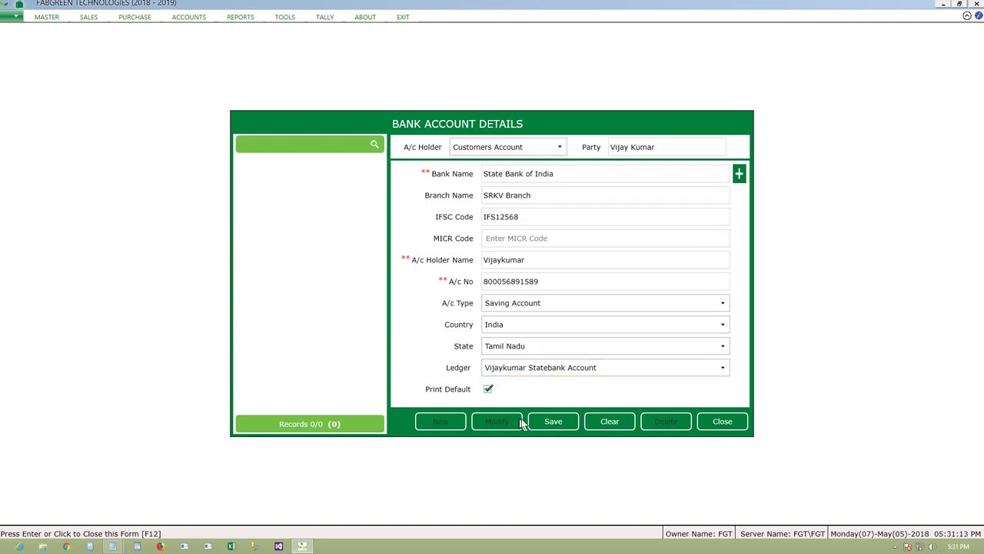
pyautogui.click(552, 423)
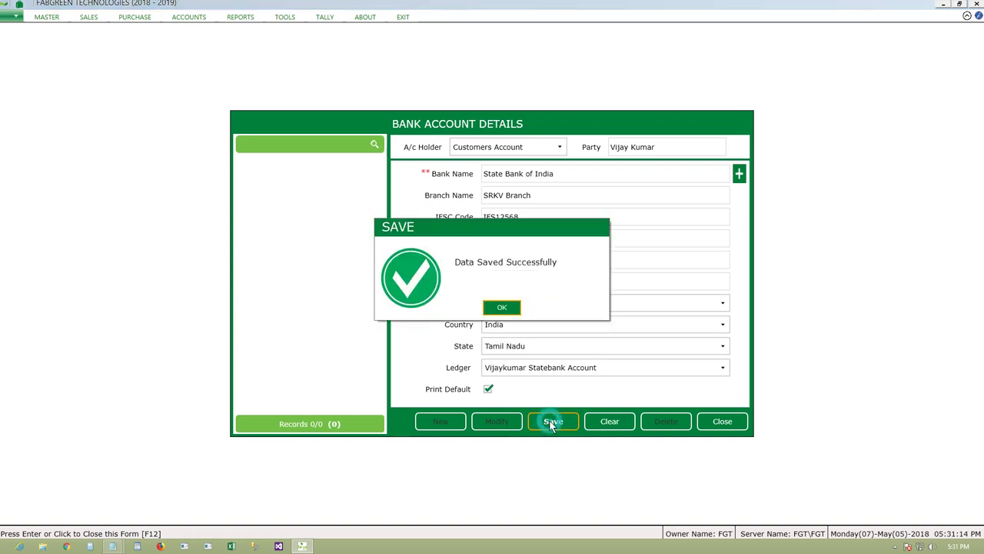
pyautogui.click(502, 307)
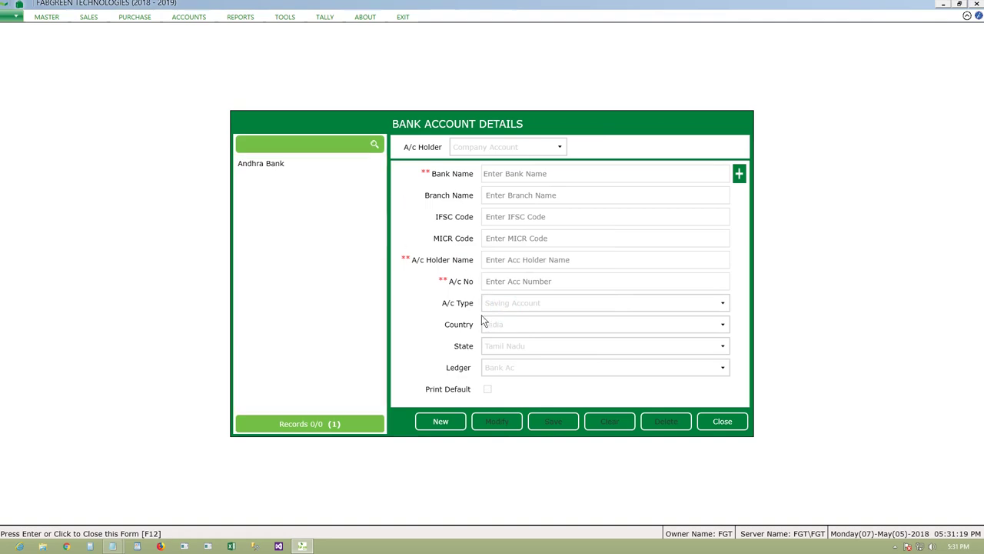
# - Start a new entry as a Customers Account for the same customer
pyautogui.click(441, 421)
pyautogui.click(560, 147)
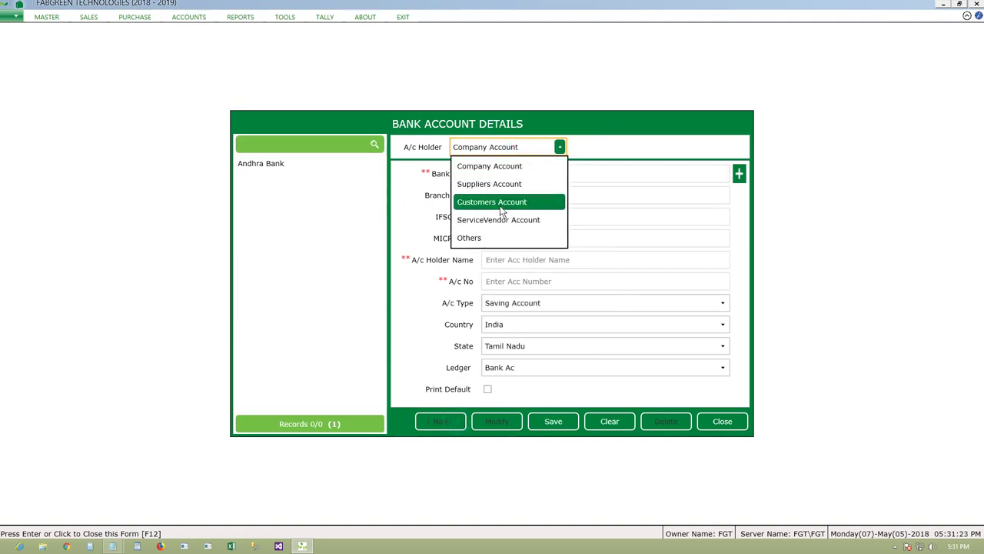
pyautogui.click(501, 205)
pyautogui.click(642, 149)
pyautogui.press('Down')
pyautogui.press('Down')
pyautogui.press('Return')
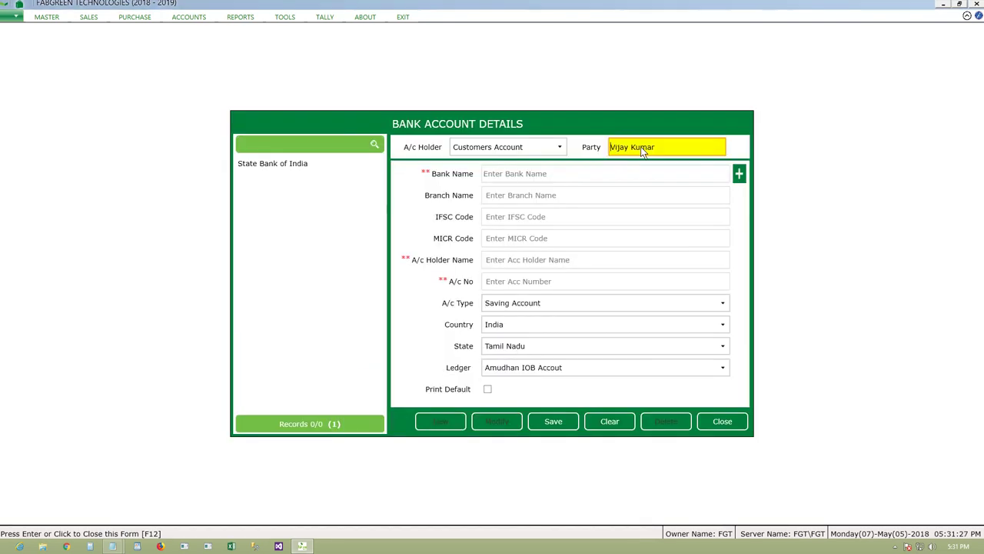
# - Load the saved State Bank of India record for editing, then close the form
pyautogui.click(296, 173)
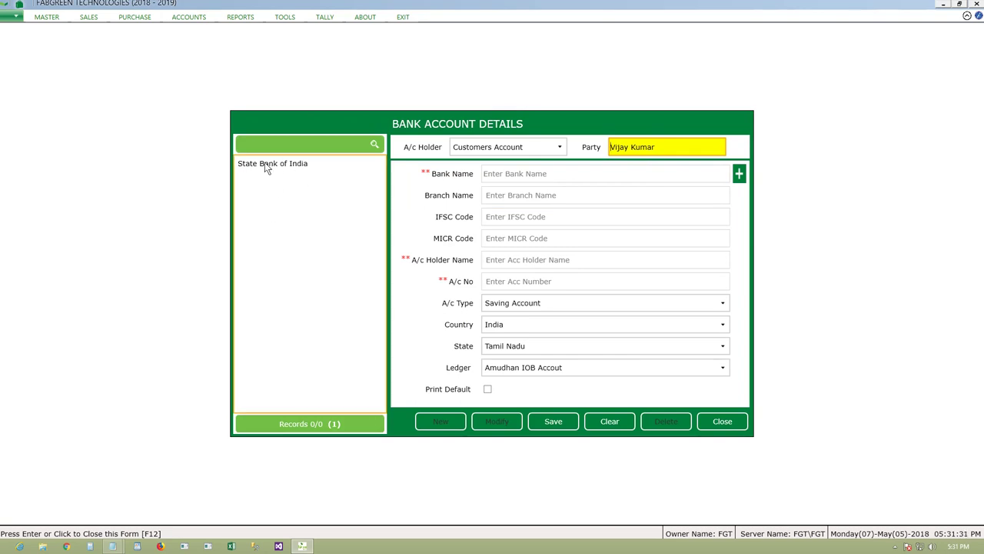
pyautogui.click(267, 163)
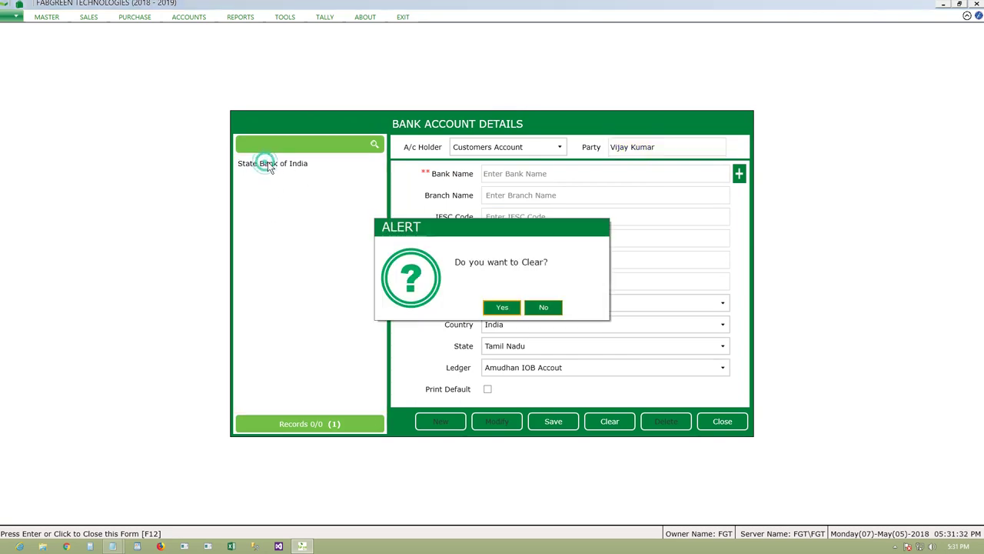
pyautogui.click(506, 307)
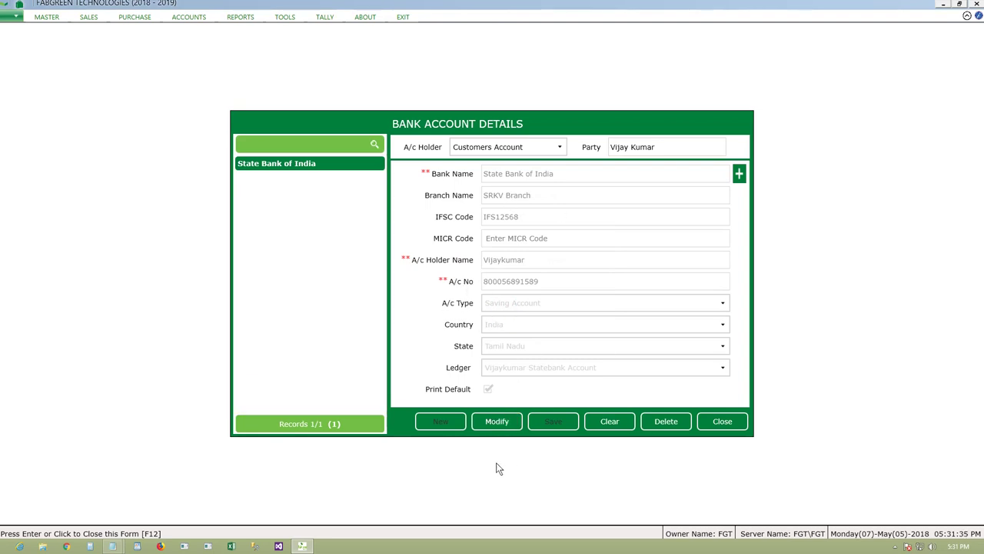
pyautogui.click(498, 422)
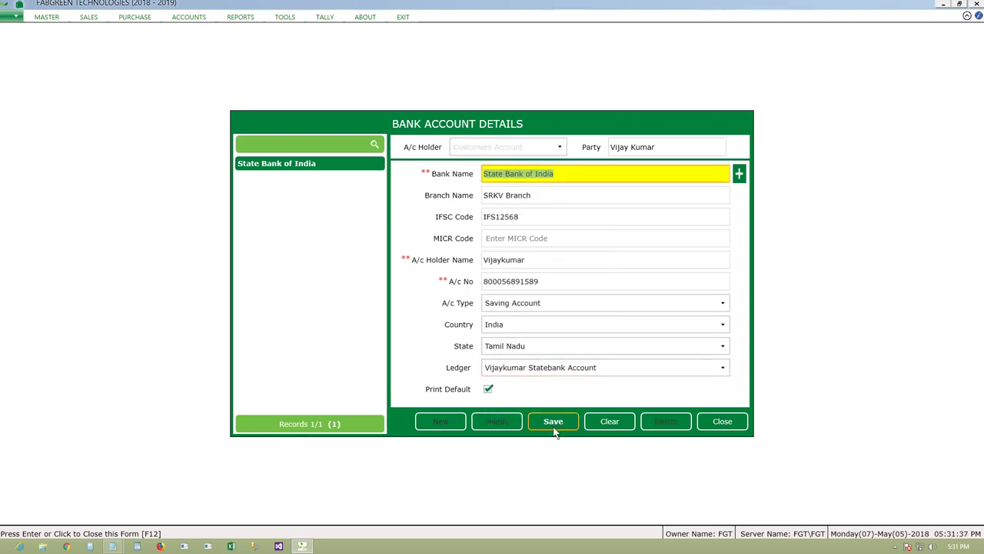
pyautogui.click(724, 423)
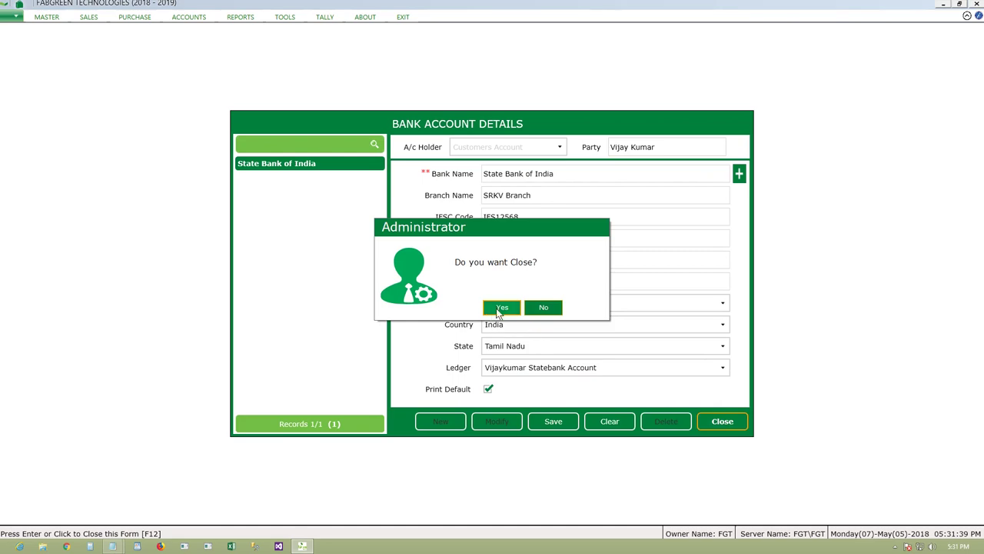